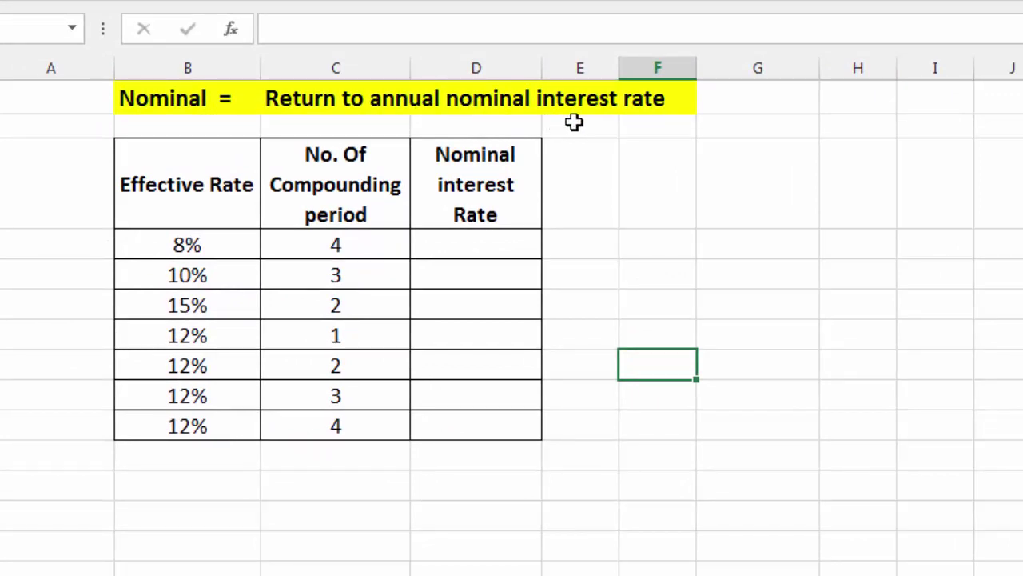
Review the effective rates (8%, 10%) in column B and compounding periods (4, 3, 2) in column C.
click(231, 261)
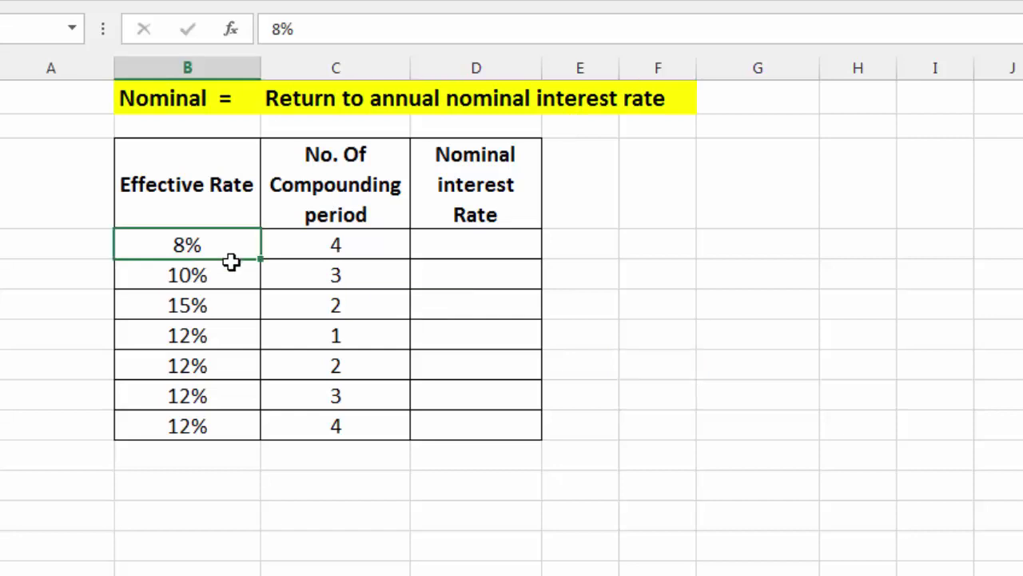
drag(231, 260, 239, 425)
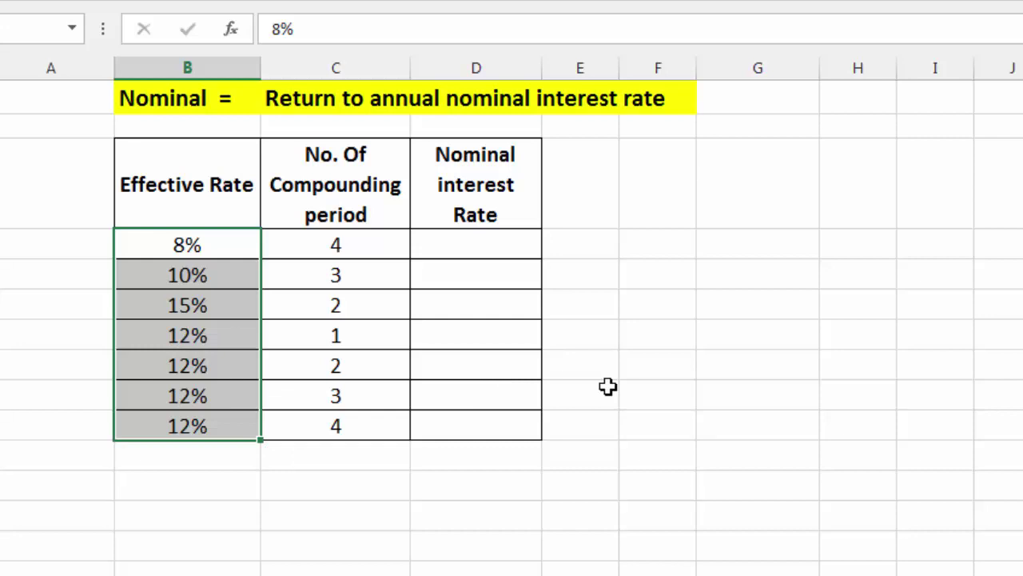
click(236, 245)
click(237, 277)
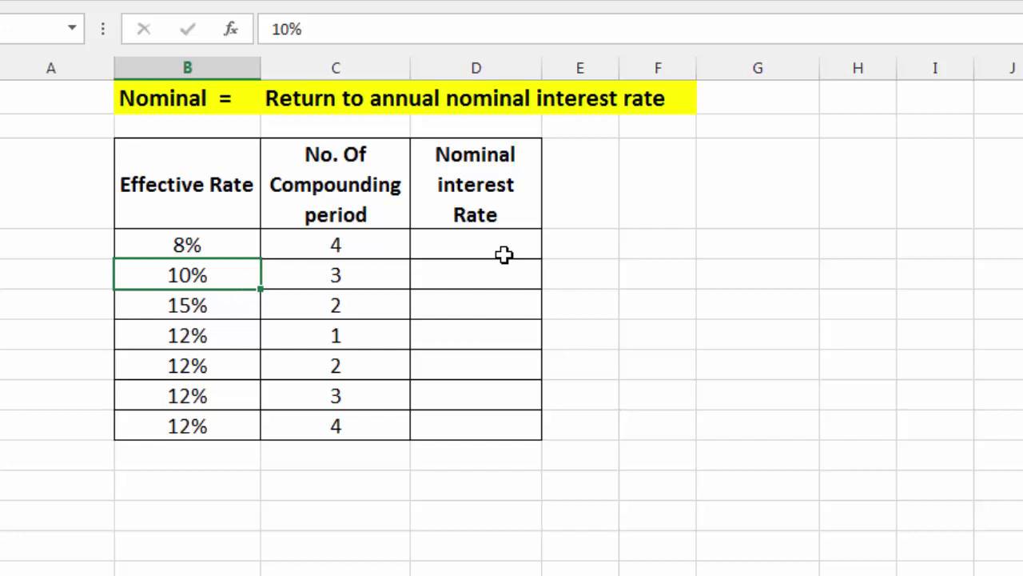
click(214, 246)
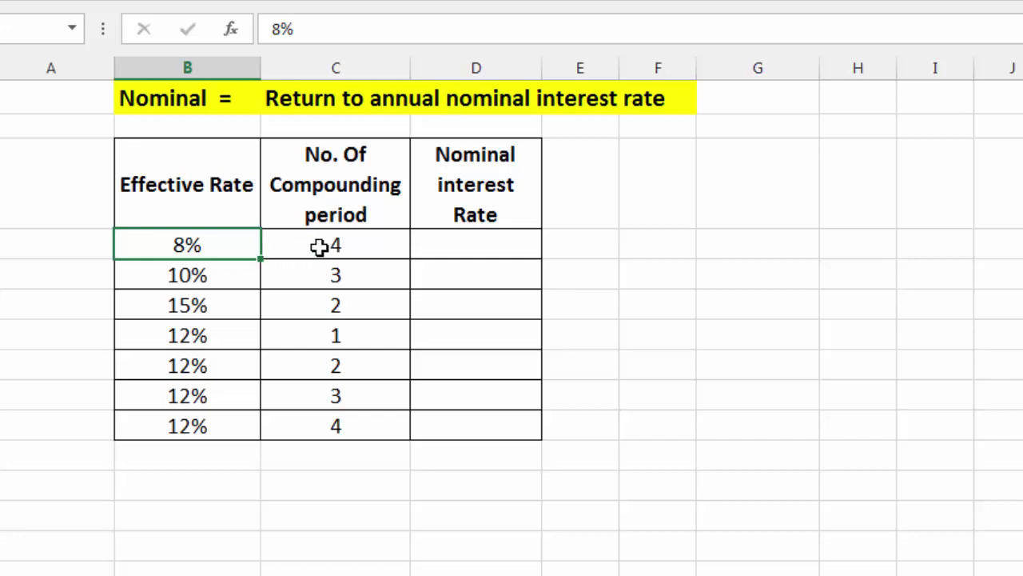
click(318, 245)
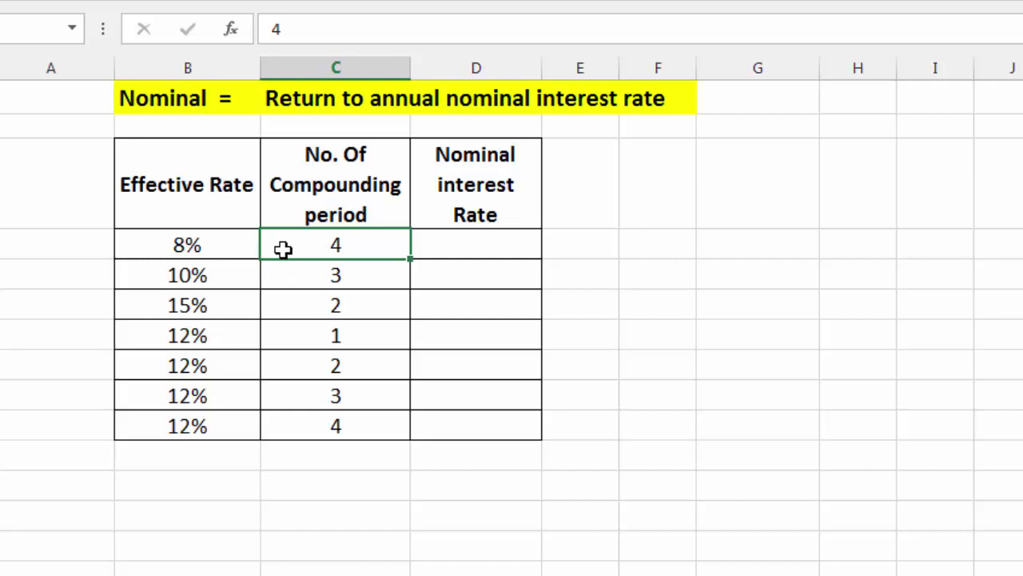
click(295, 276)
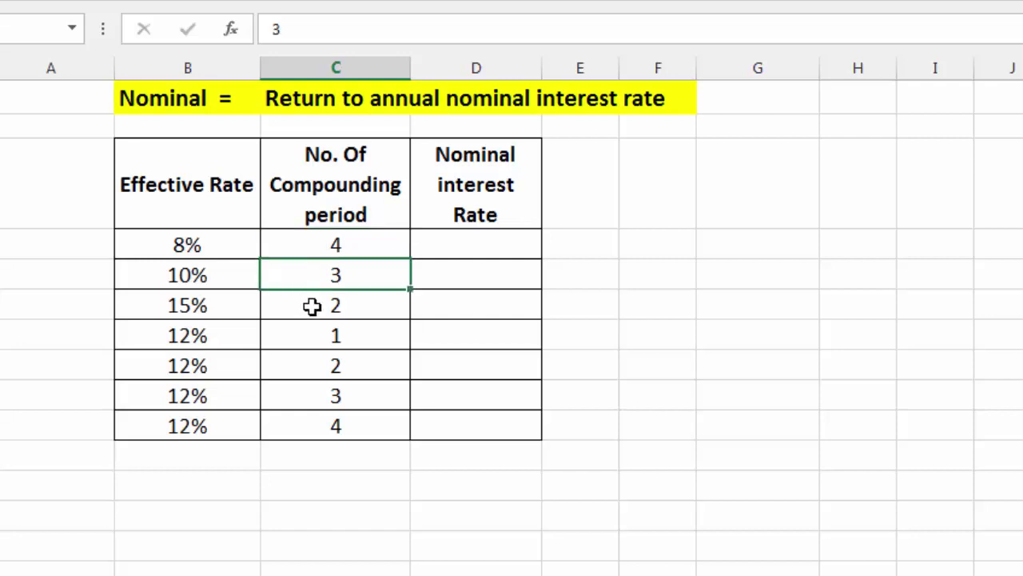
click(311, 304)
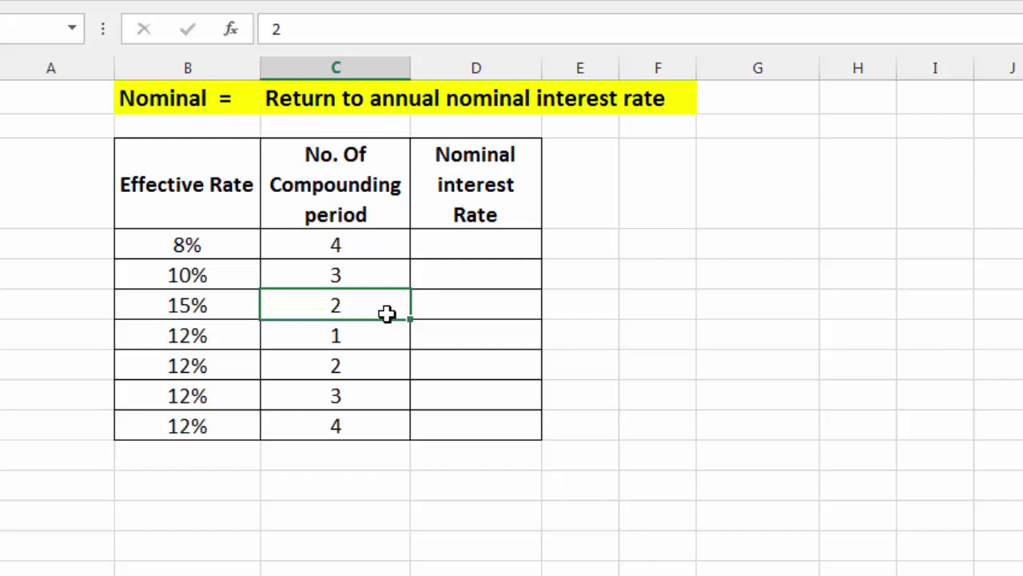
Enter =NOMINAL(B4,C4) in D4, returning 0.07770619.
click(498, 254)
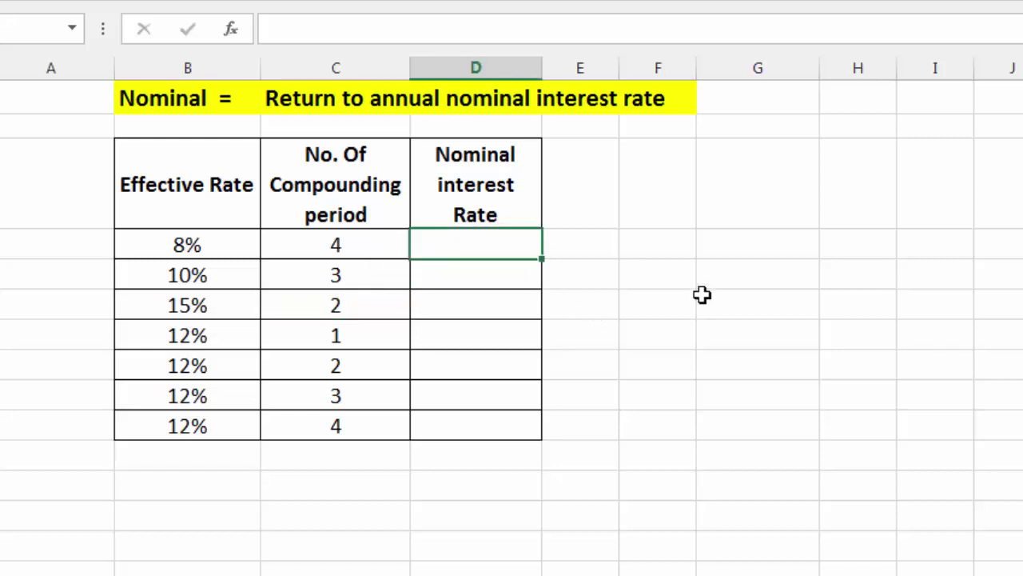
text(=nominal)
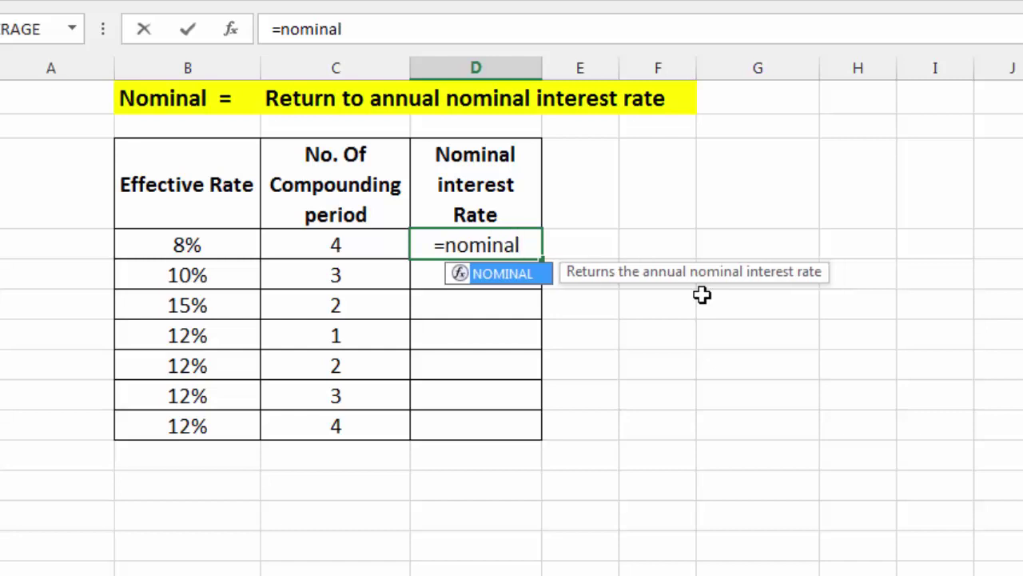
text(()
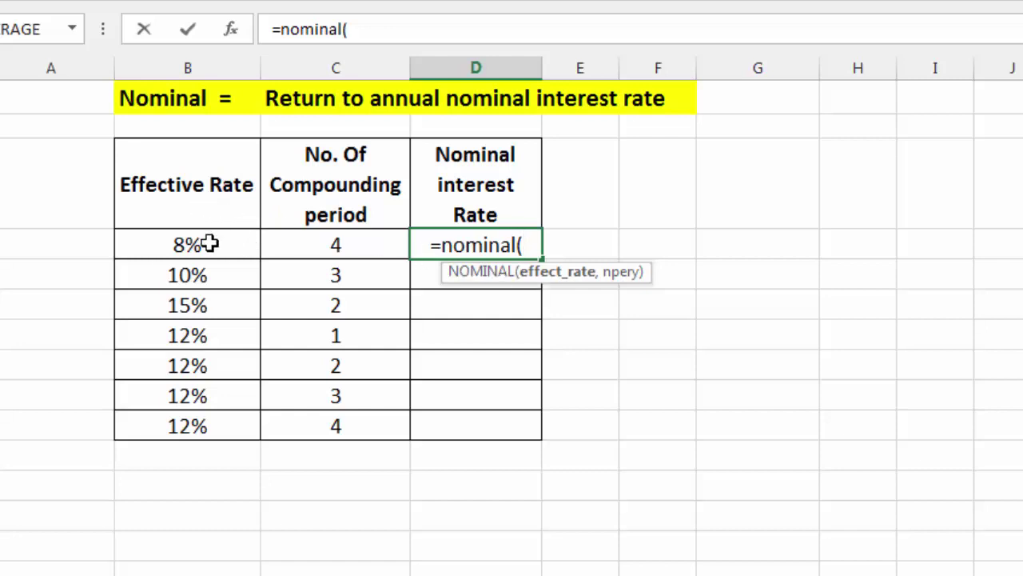
click(209, 244)
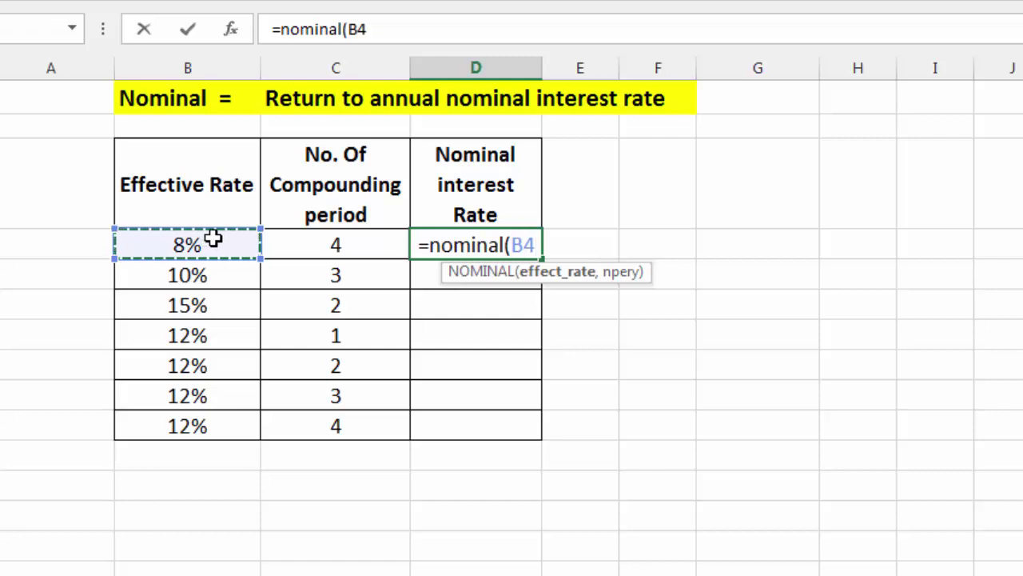
text(,)
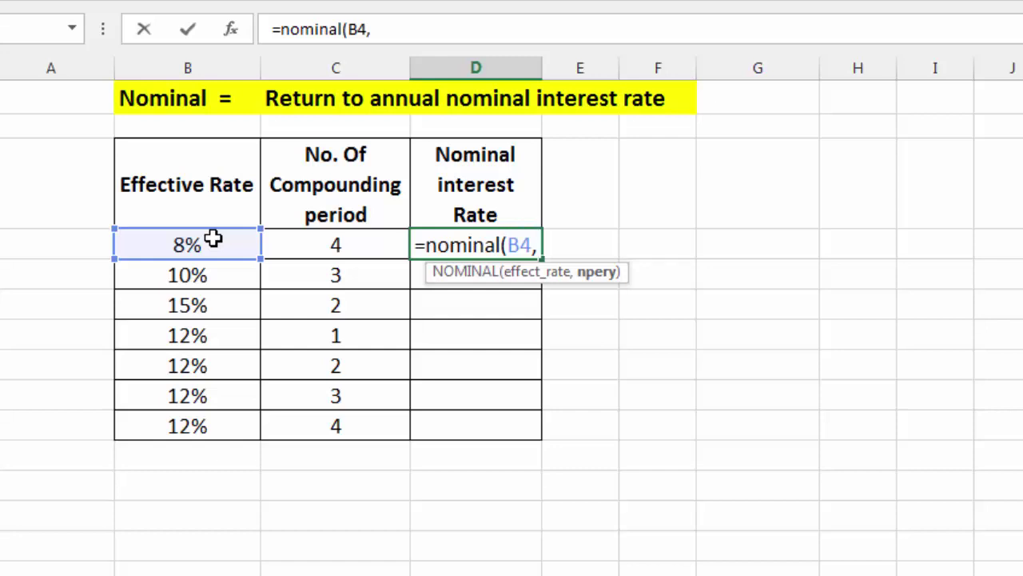
click(340, 248)
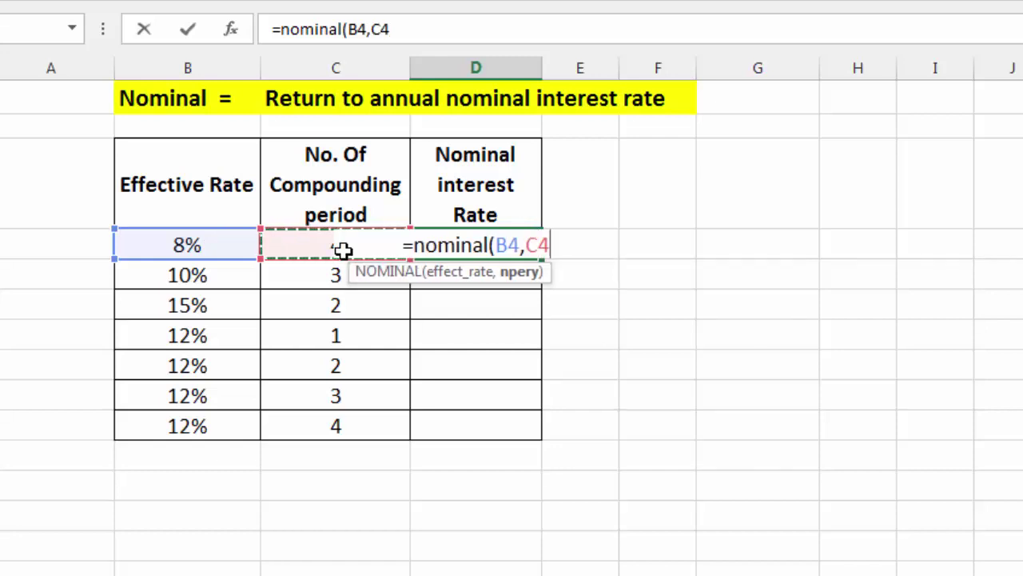
text())
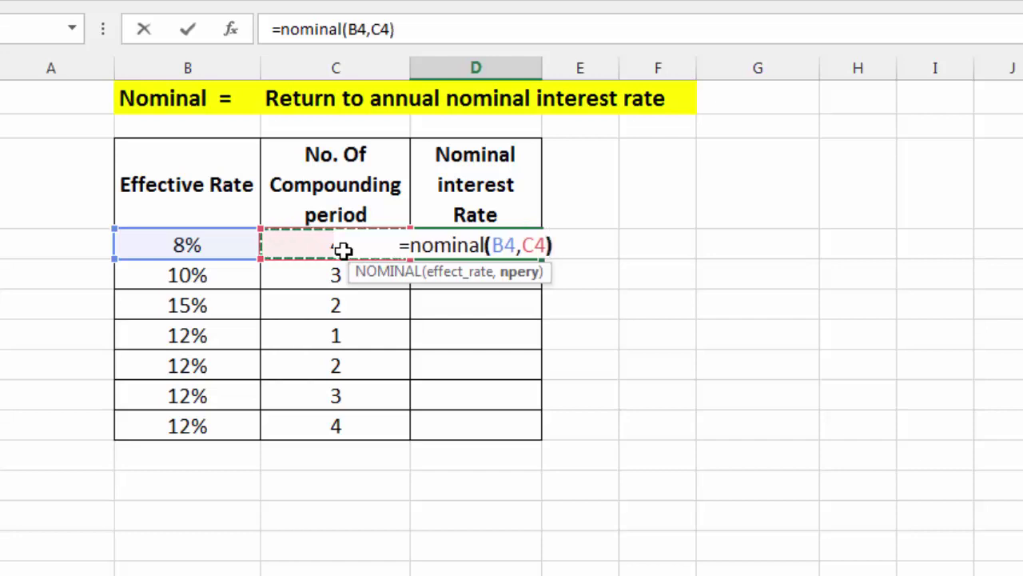
key(Return)
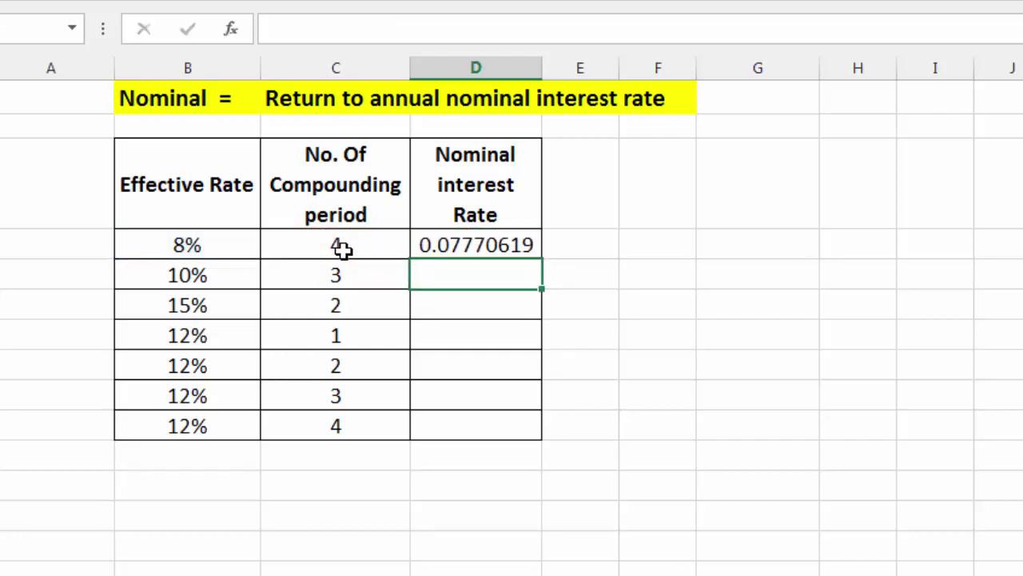
Reduce D4's decimal places and apply the Percentage number format to the nominal rate.
click(443, 241)
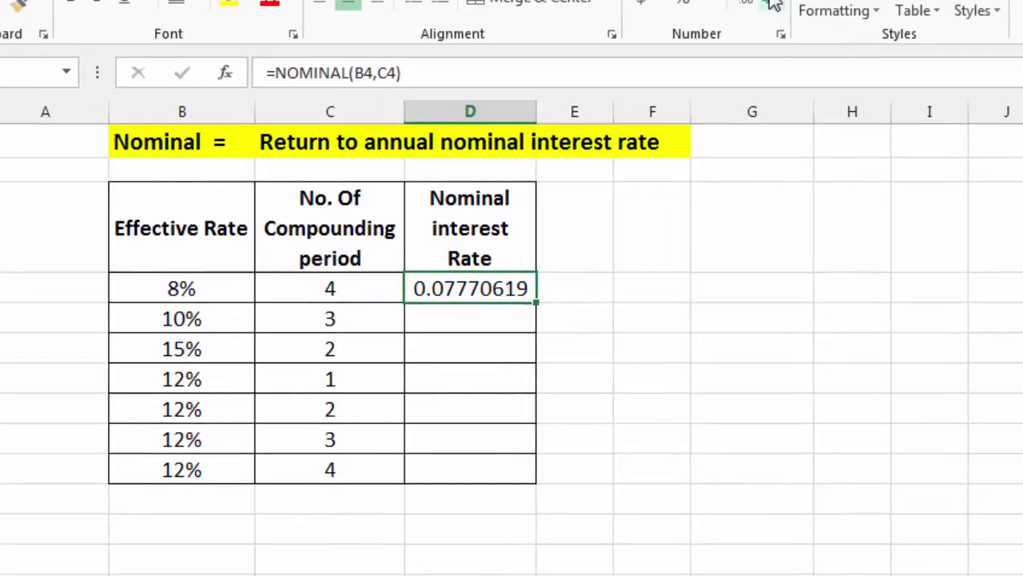
click(772, 3)
click(772, 3)
click(772, 3)
click(773, 2)
click(772, 2)
click(772, 3)
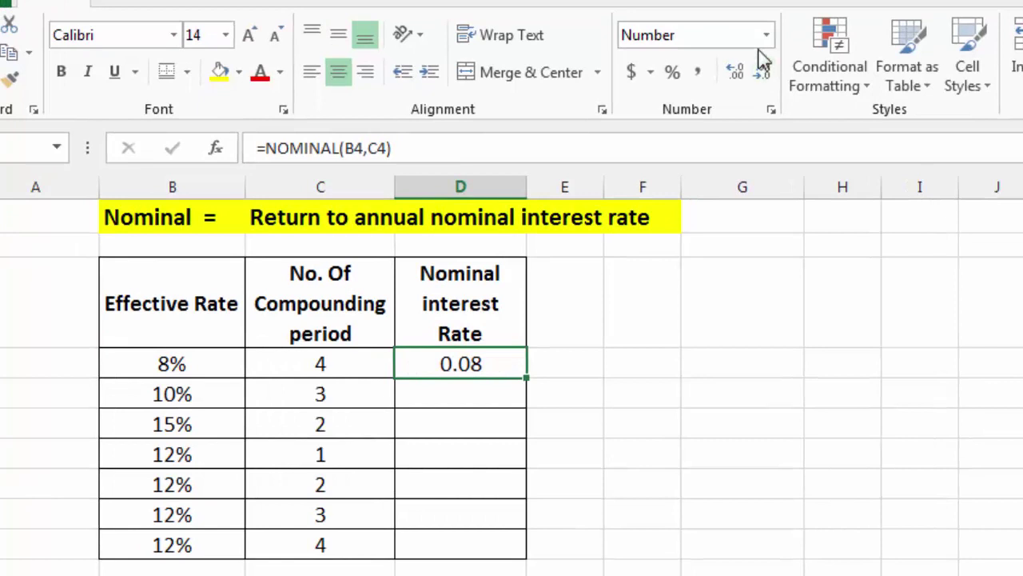
click(760, 35)
click(766, 36)
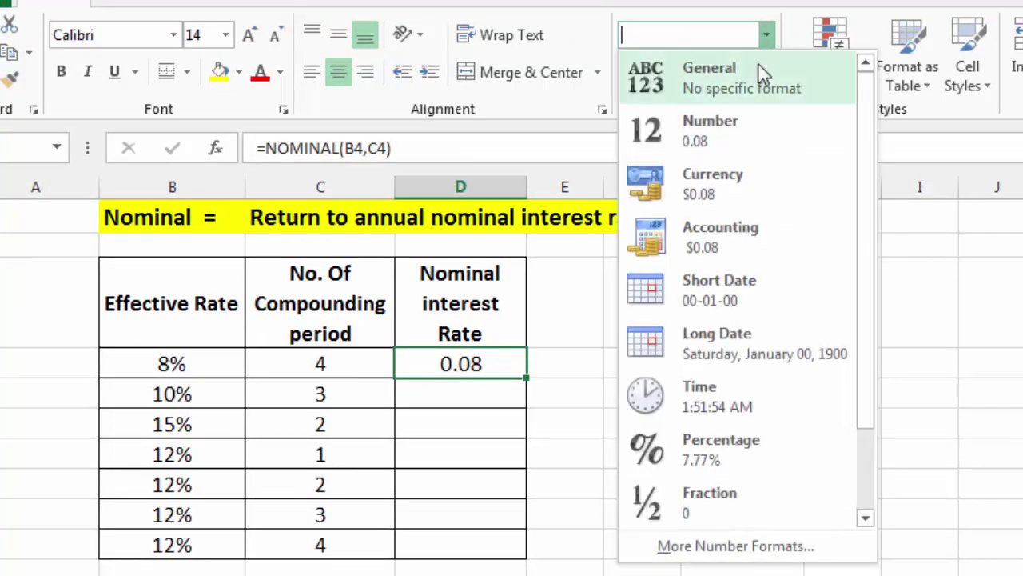
click(721, 452)
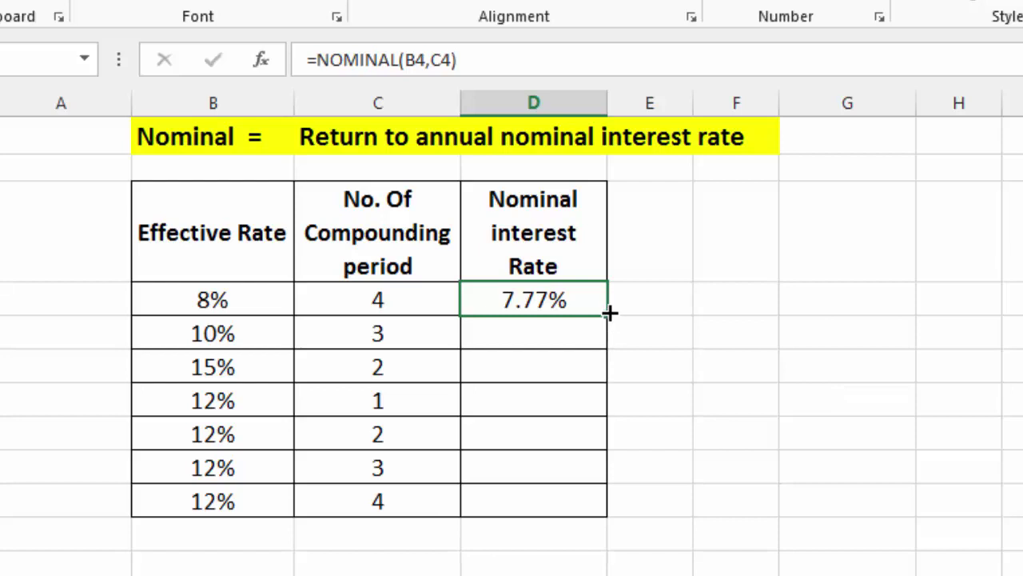
Copy the NOMINAL formula down to D10, giving 7.77% through 11.49%, and check the results.
drag(609, 313, 604, 510)
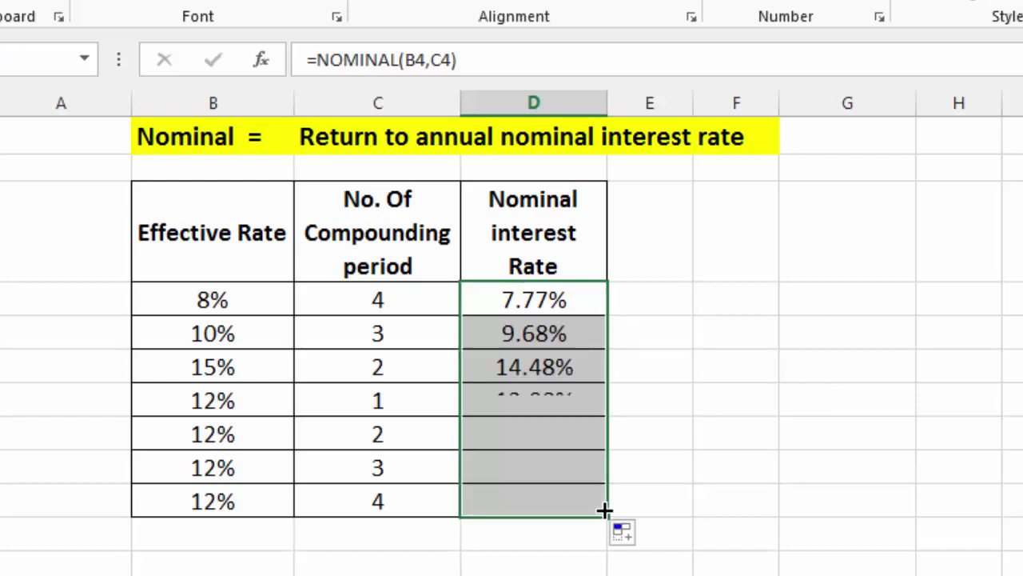
click(252, 340)
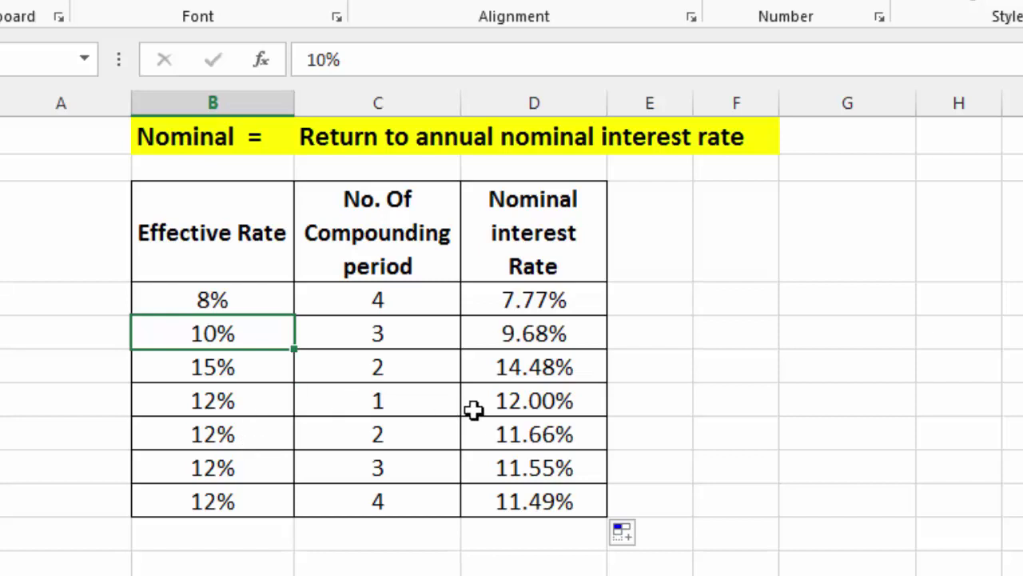
click(544, 408)
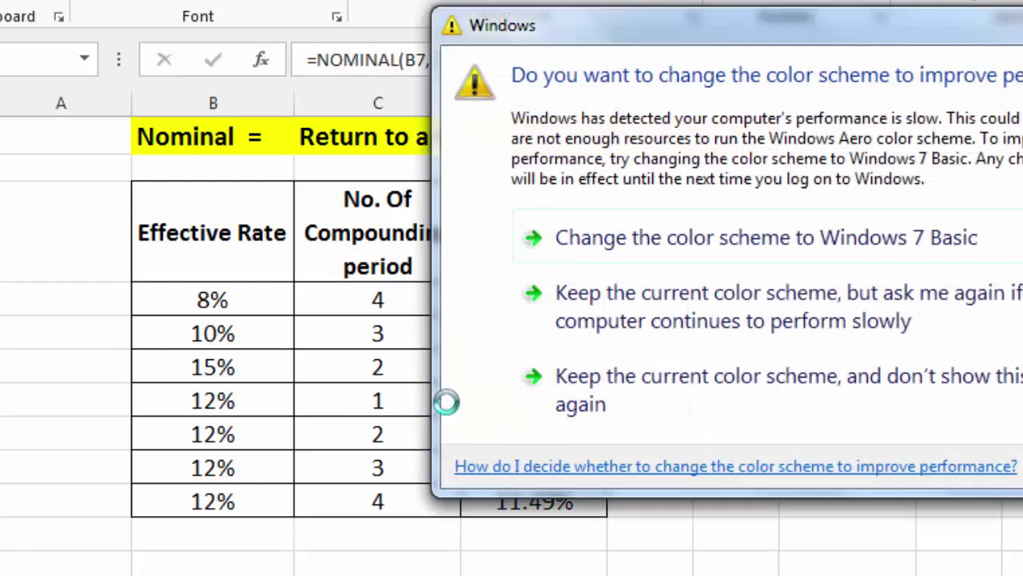
click(587, 400)
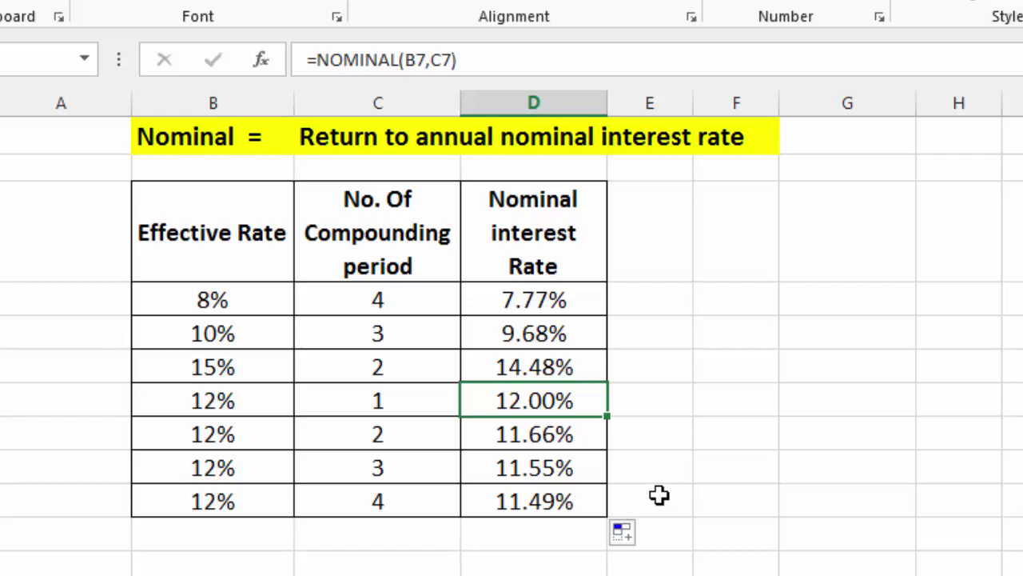
Review the loan inputs (Premium 100000, Interest 8%, Time 5 years) and select B23.
scroll(660, 499, down, 5)
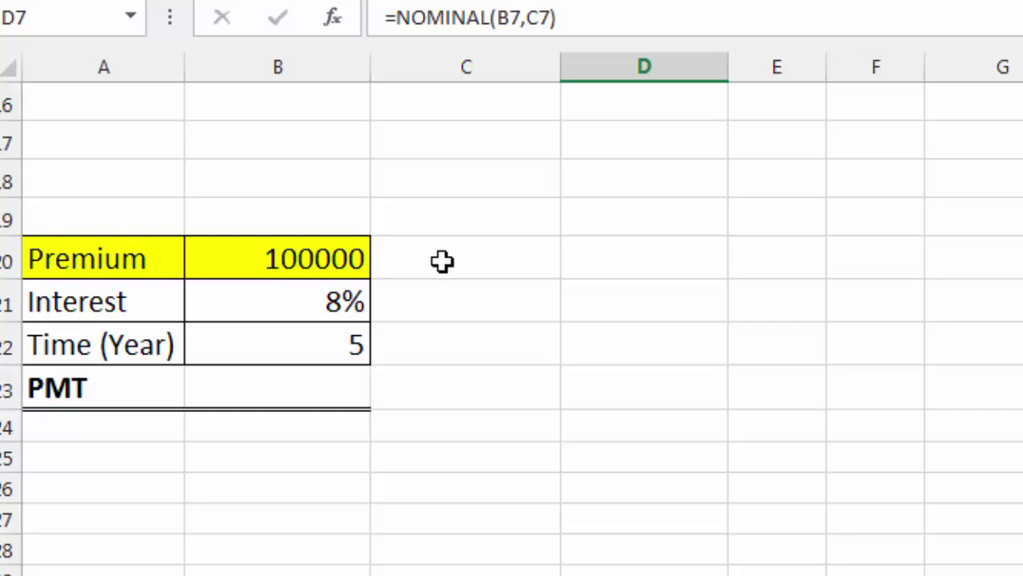
click(324, 253)
click(293, 303)
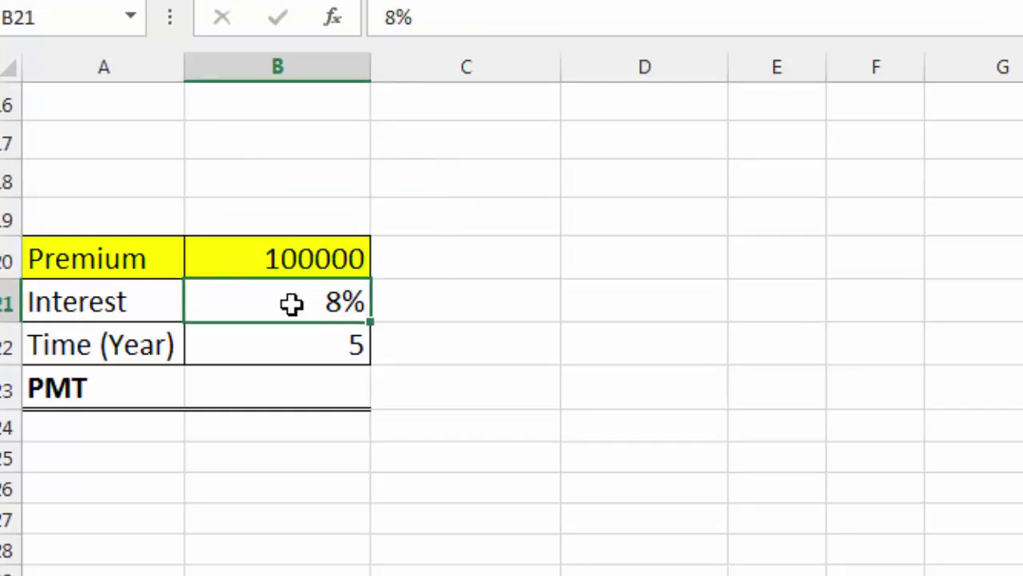
click(254, 344)
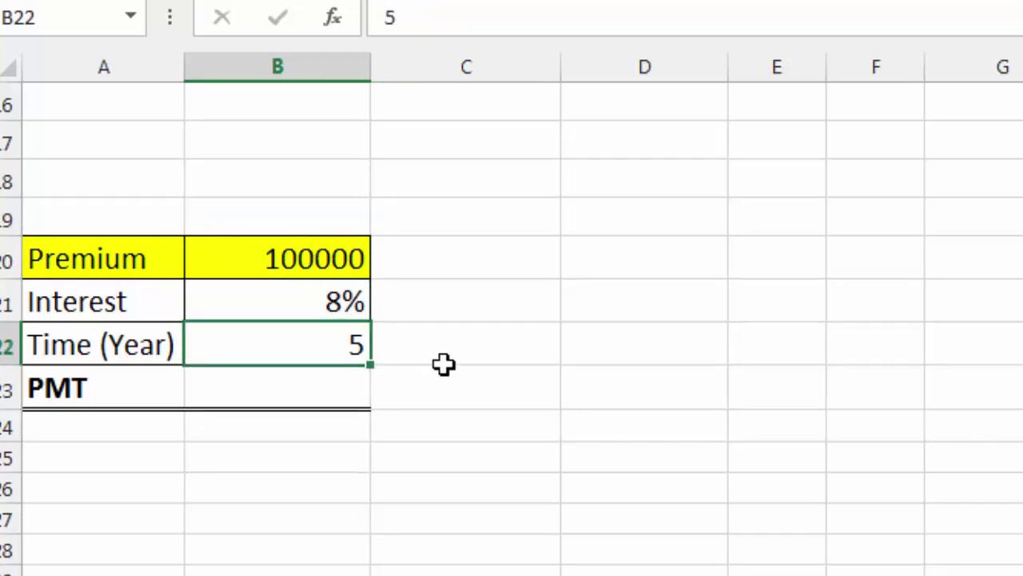
click(344, 386)
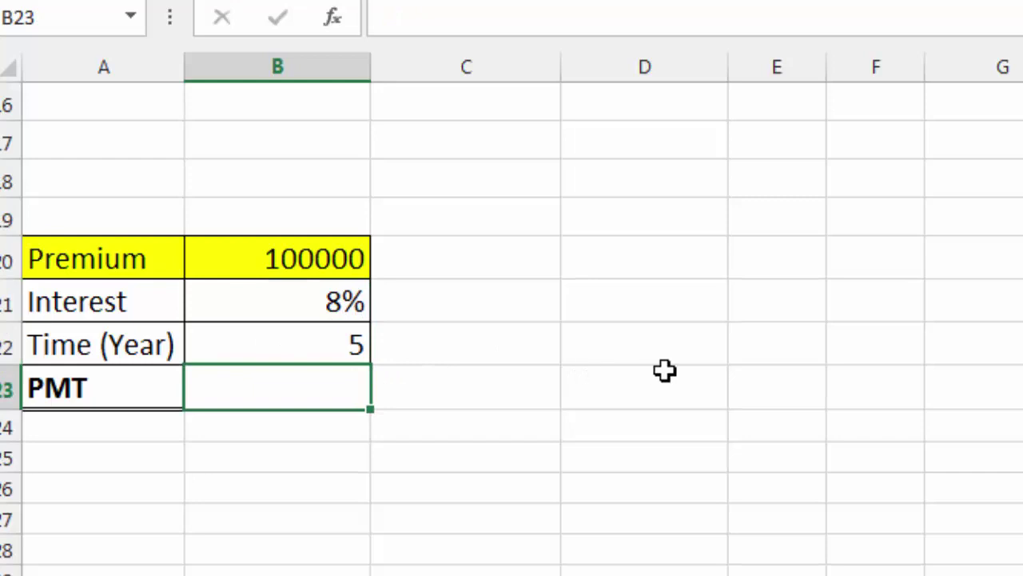
Enter =pmt(B21/12,B22*12,B20,1) in B23, returning a monthly payment of ($2,027.65).
text(=)
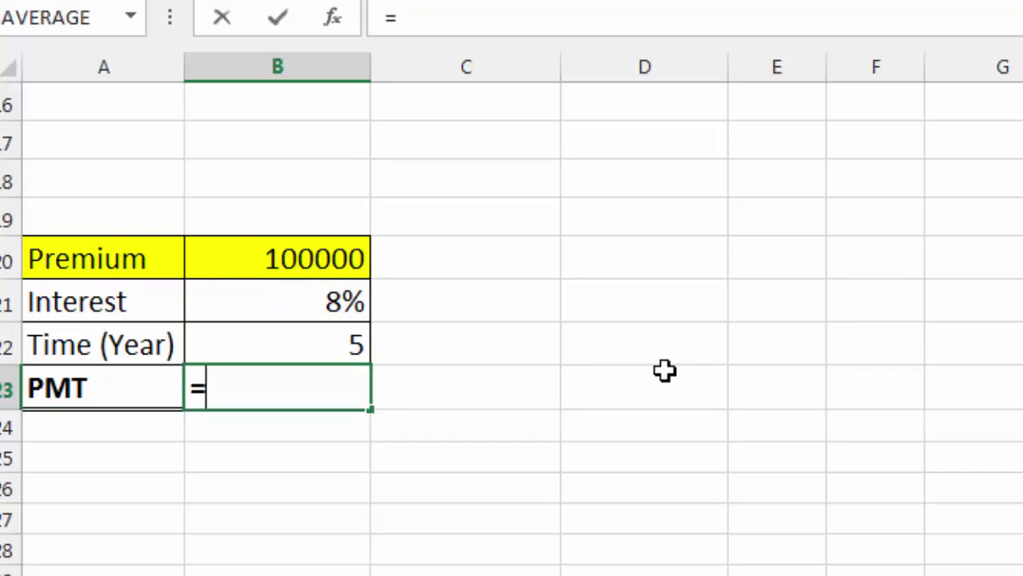
text(pmt()
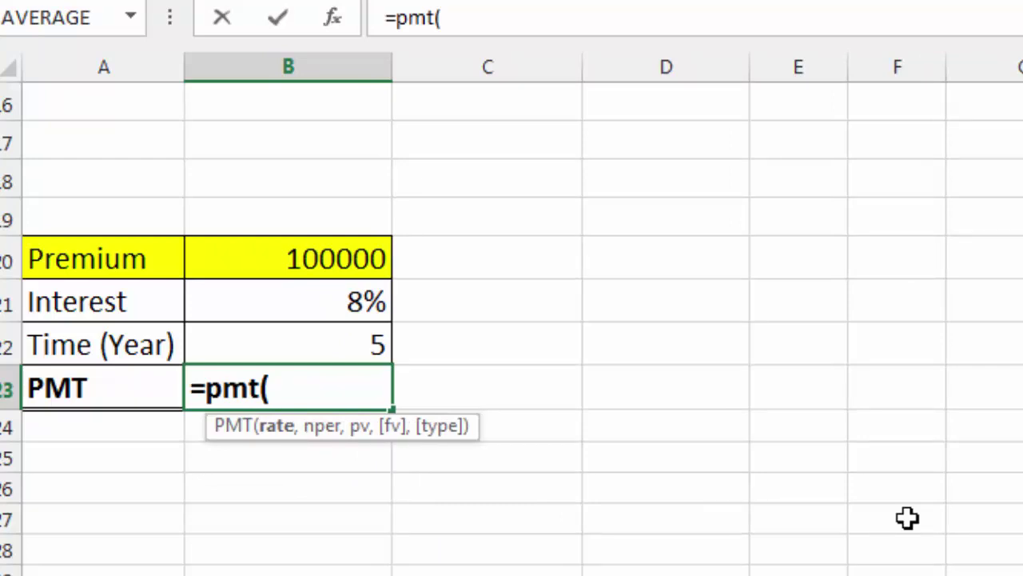
click(276, 306)
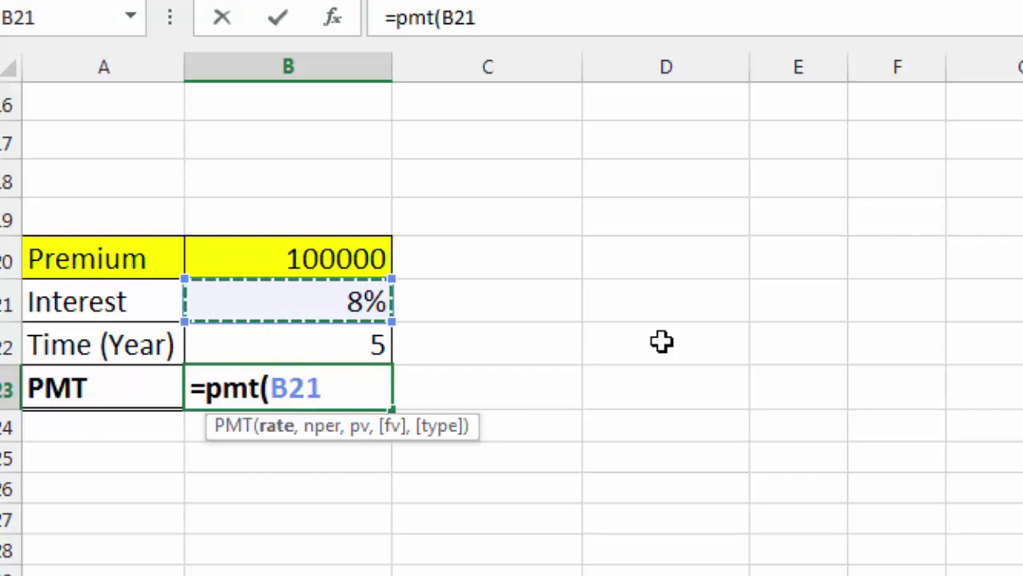
text(/12)
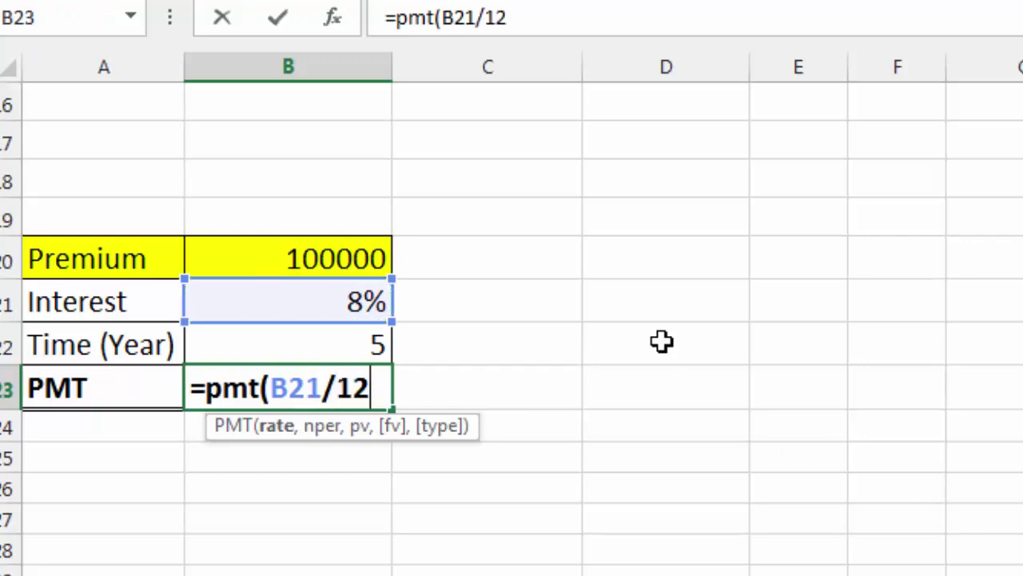
text(,)
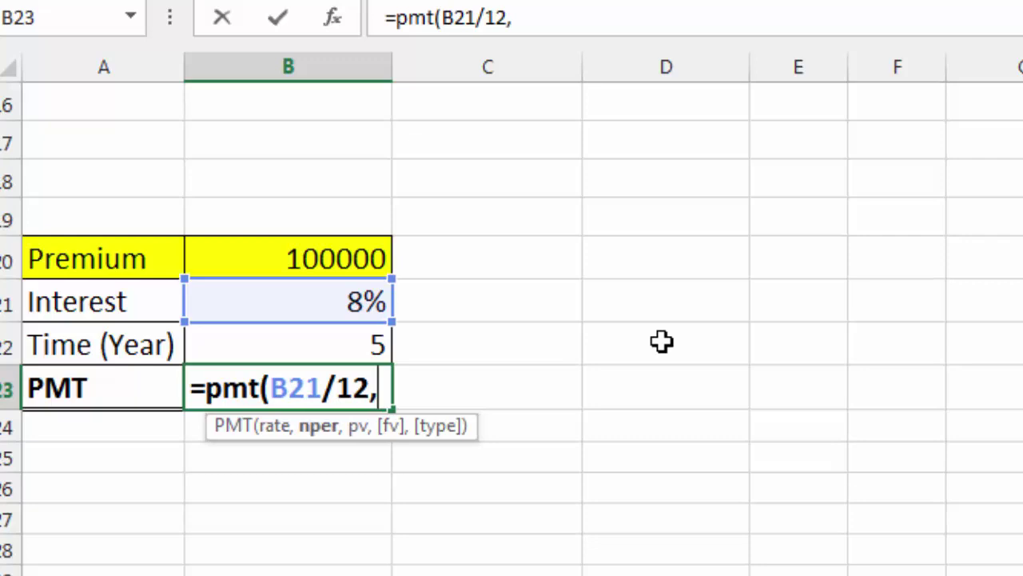
click(318, 348)
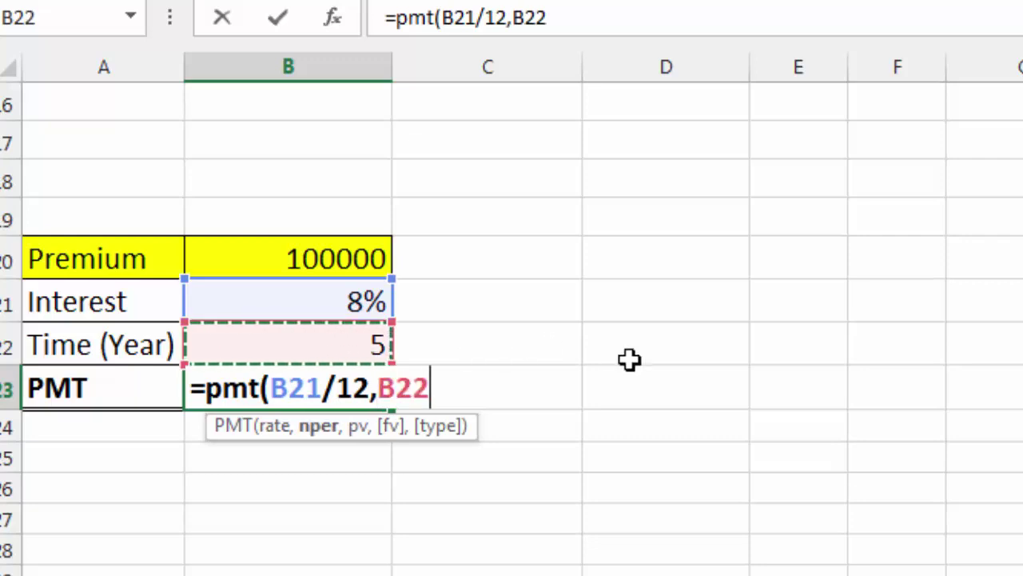
text(*12)
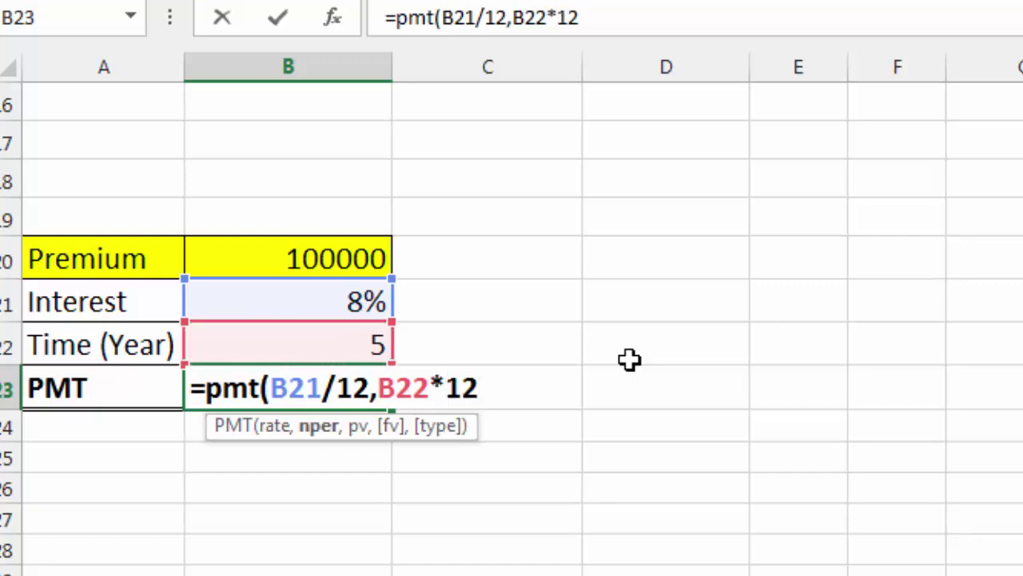
text(,)
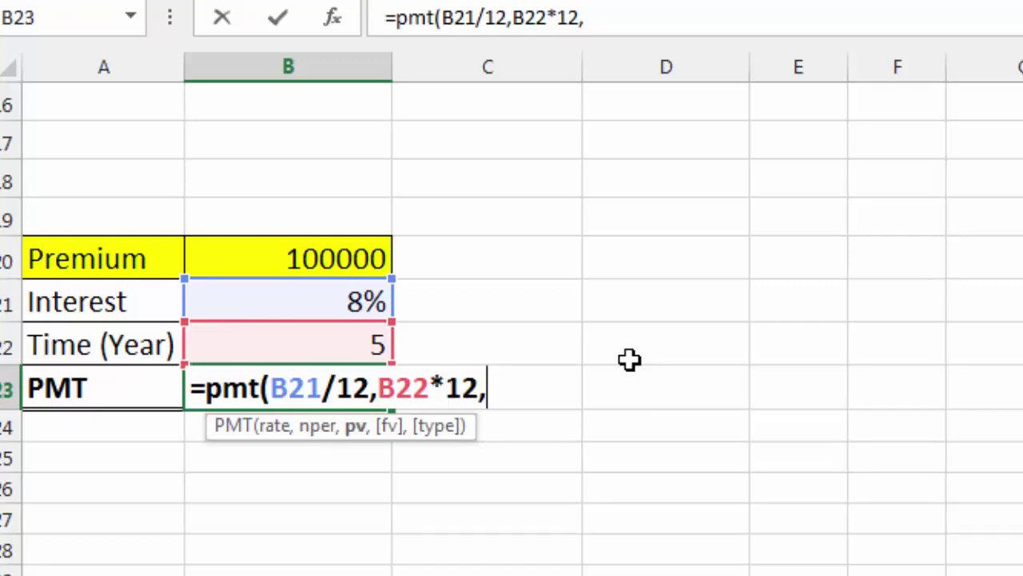
click(289, 253)
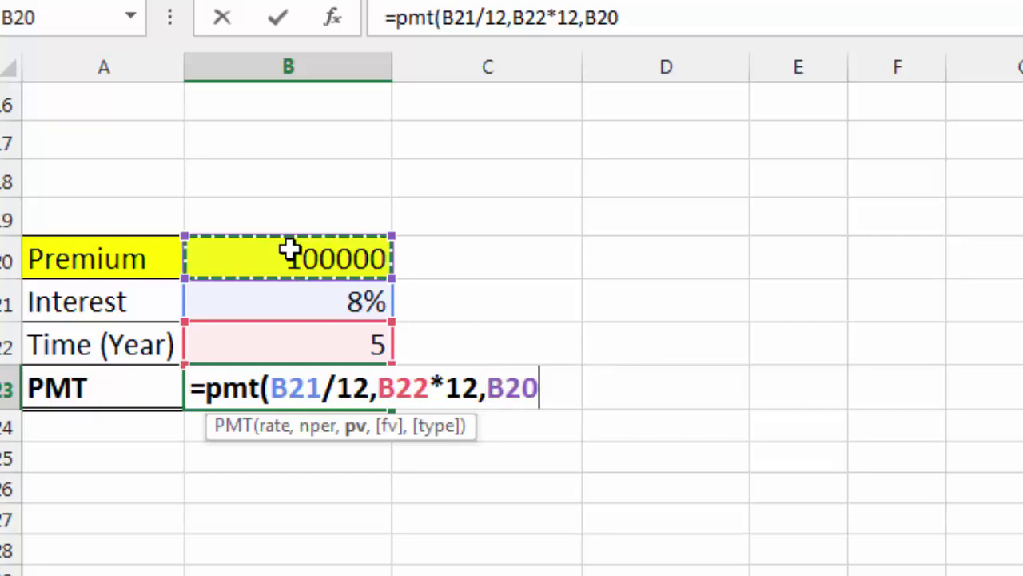
text(,)
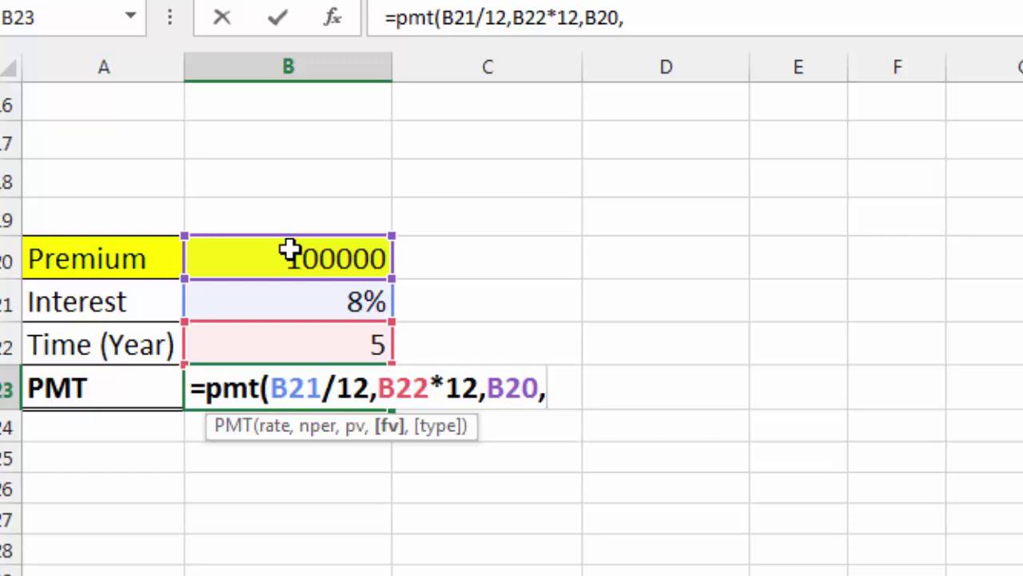
text(1))
key(Return)
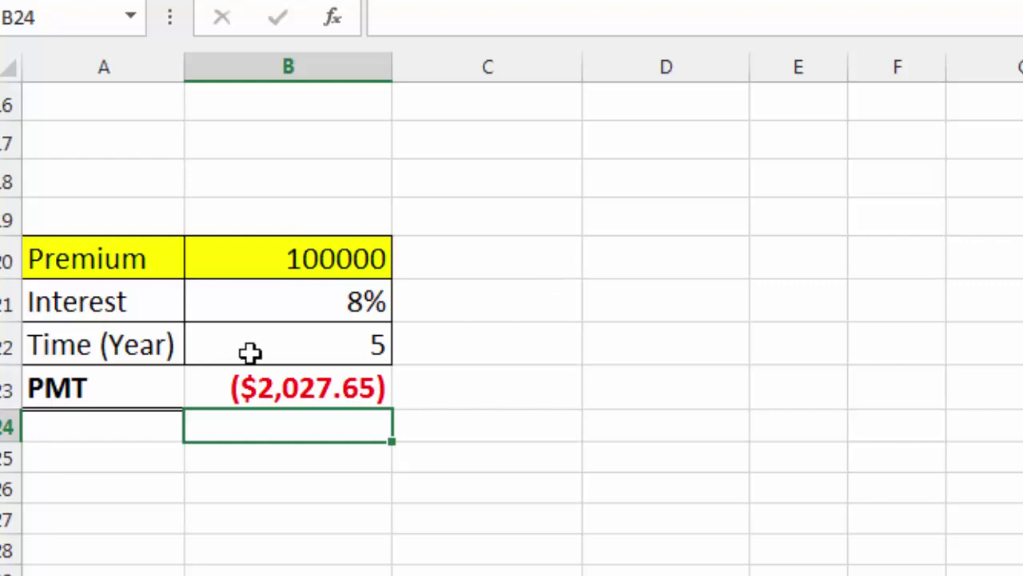
Give the Time (Year) cell B22 a red font colour and red fill.
click(285, 353)
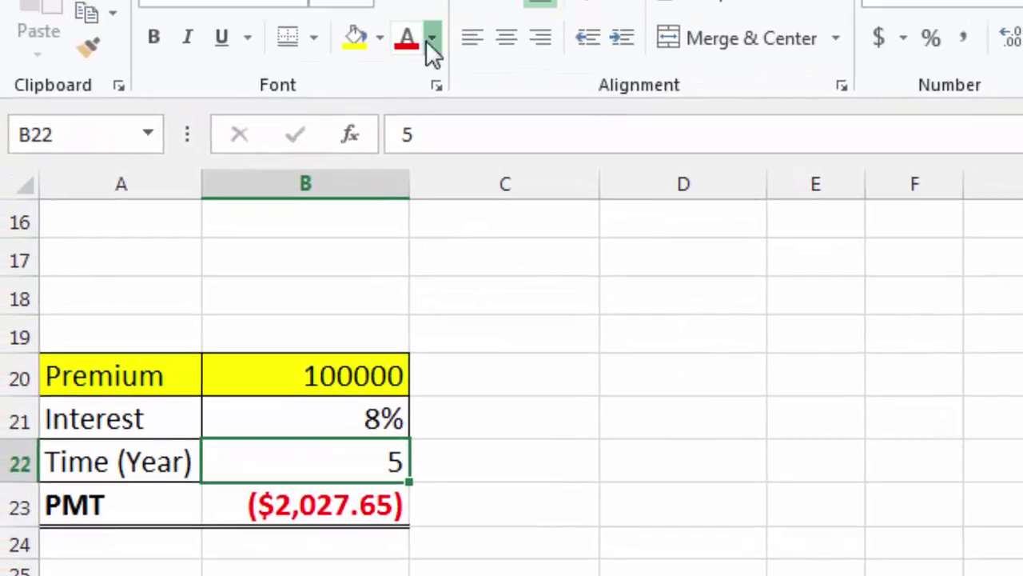
click(430, 40)
click(424, 312)
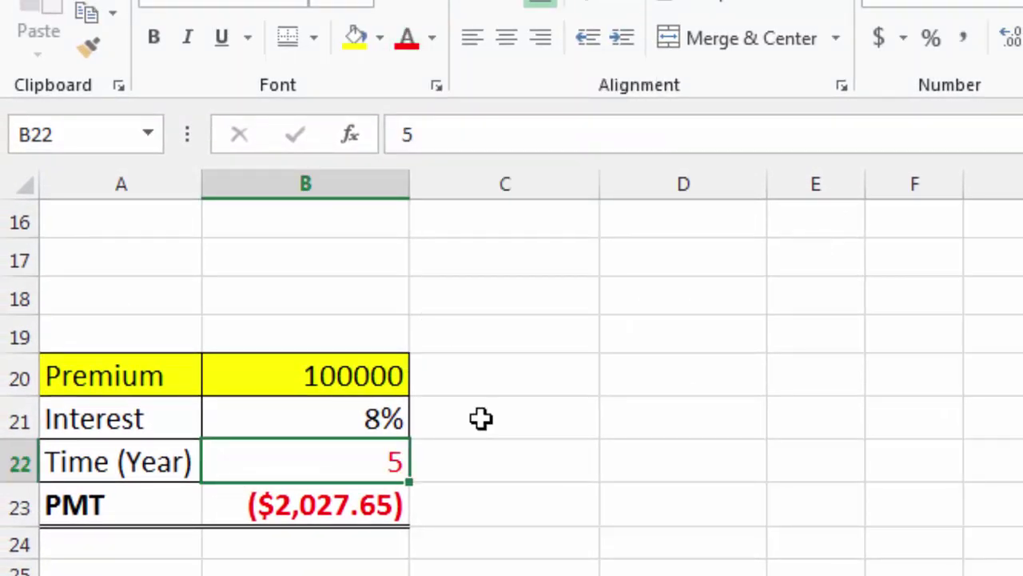
click(380, 38)
click(567, 399)
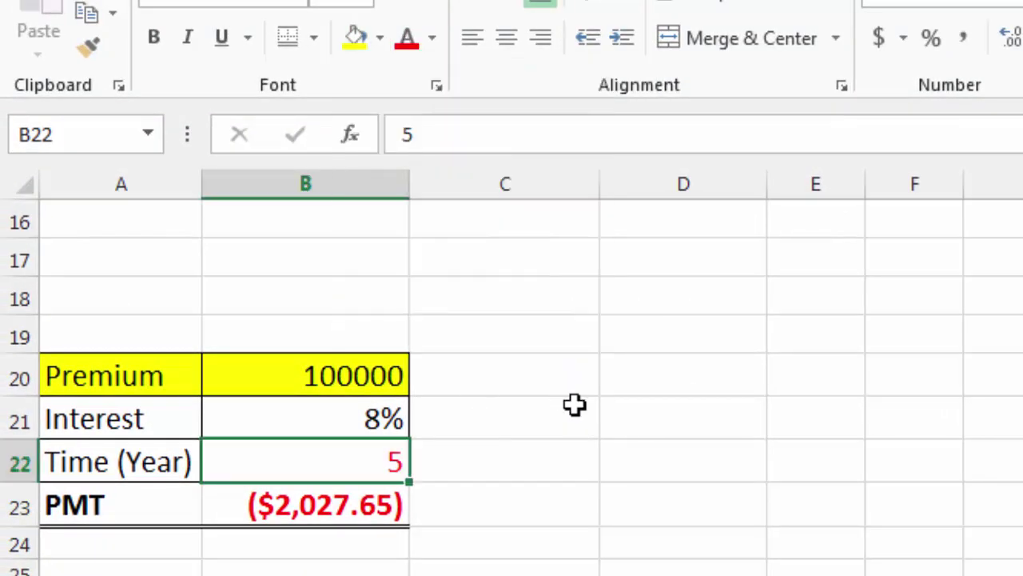
click(379, 38)
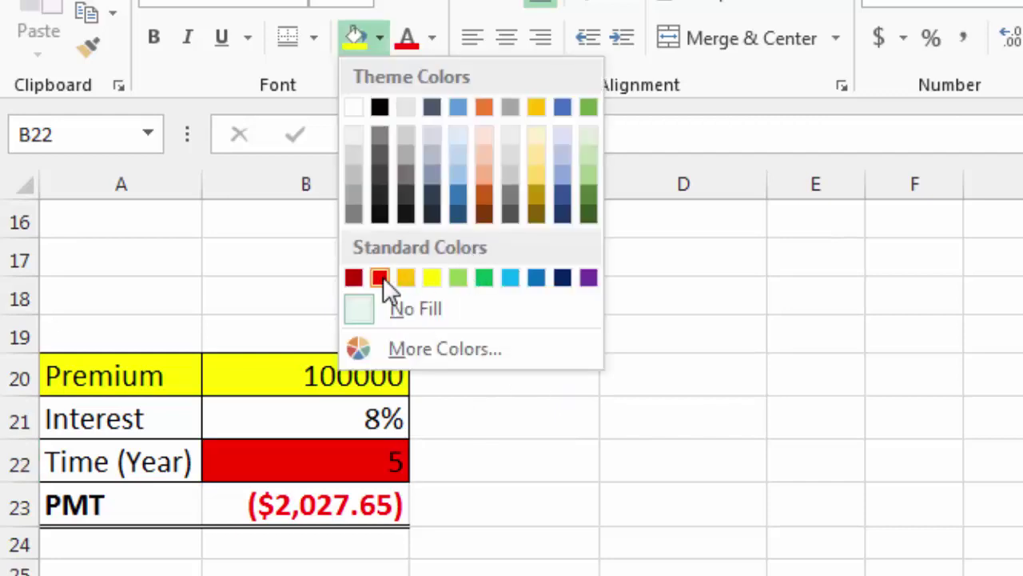
click(383, 276)
key(Right)
key(Right)
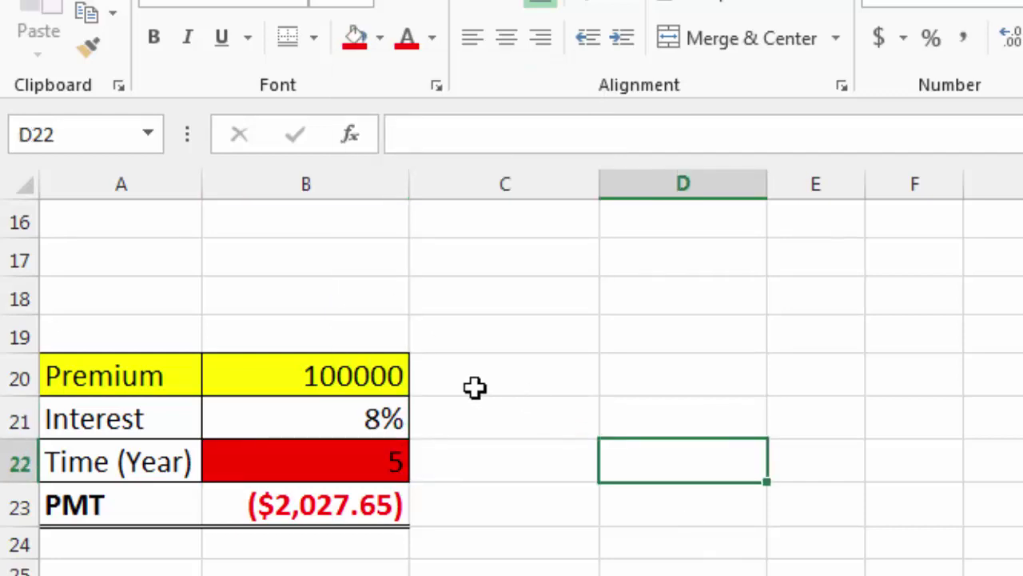
click(352, 381)
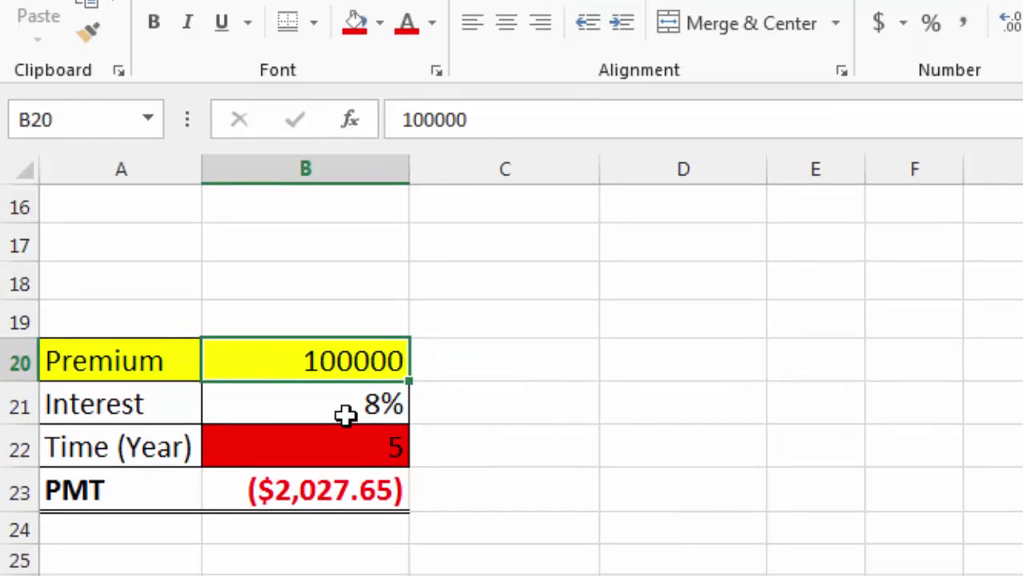
click(345, 430)
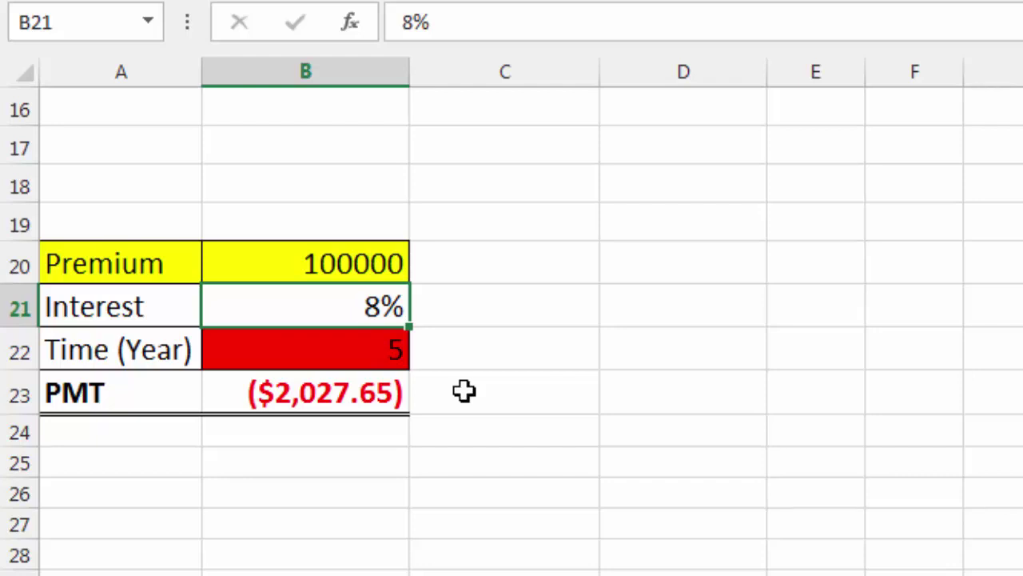
click(238, 396)
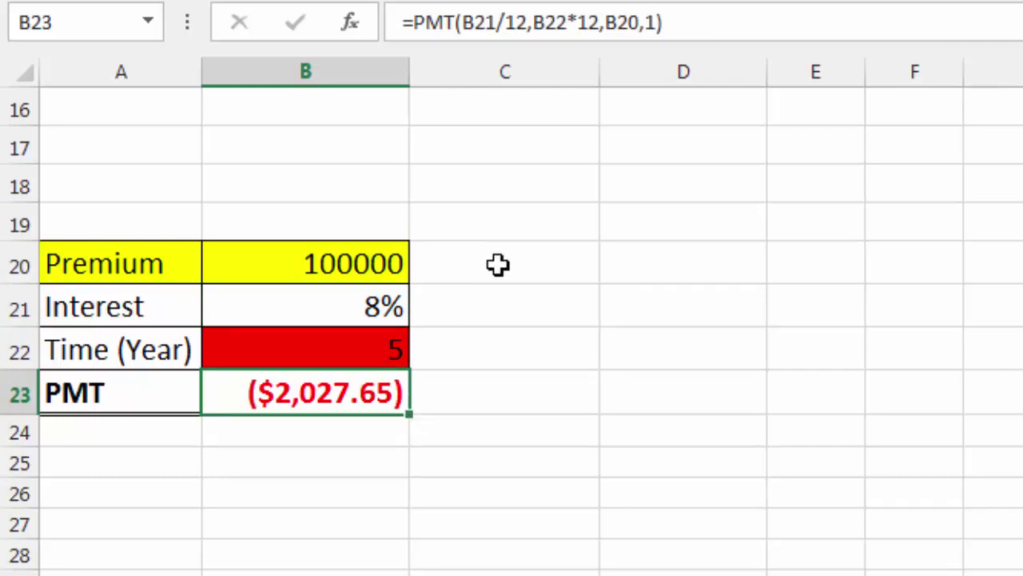
click(550, 388)
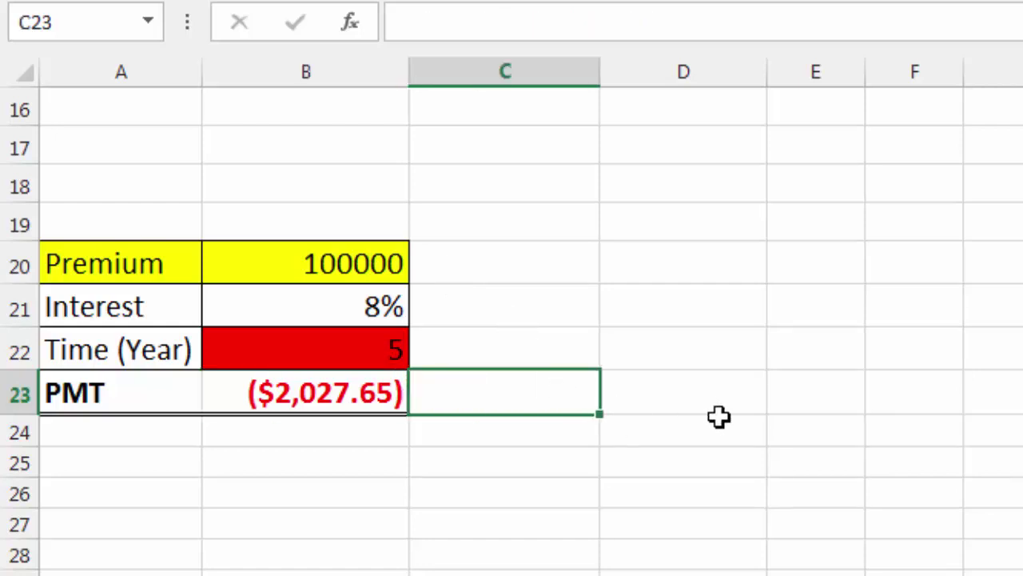
Enter =nper(B21/12,B23,B20) in D23, returning 59.999505 periods.
click(718, 413)
text(=)
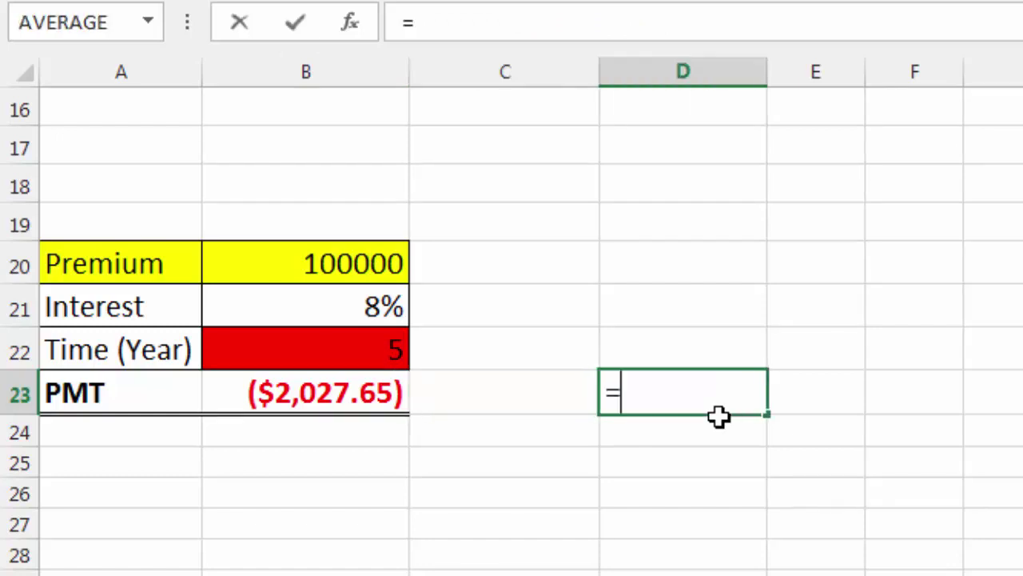
text(nper)
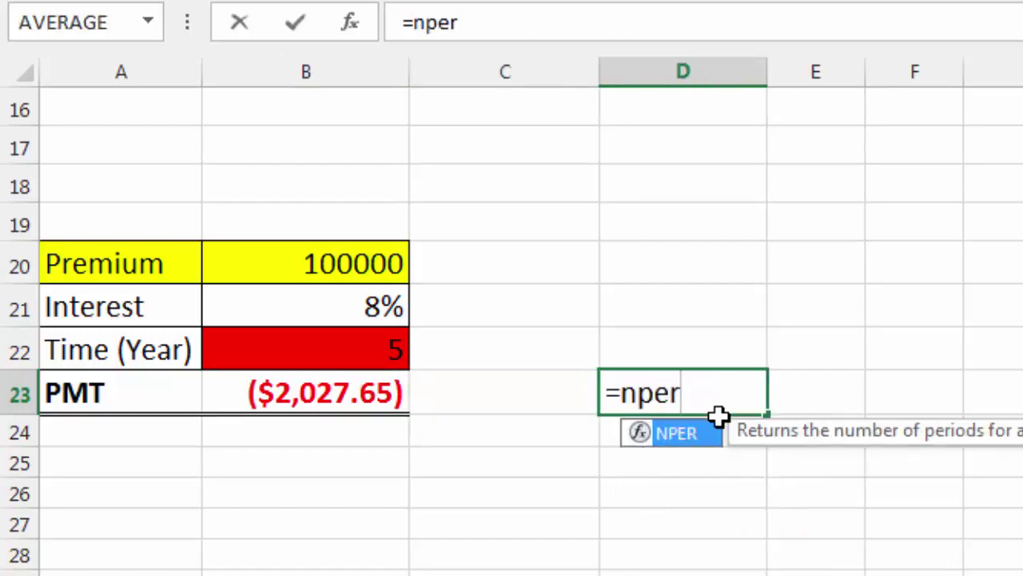
text(()
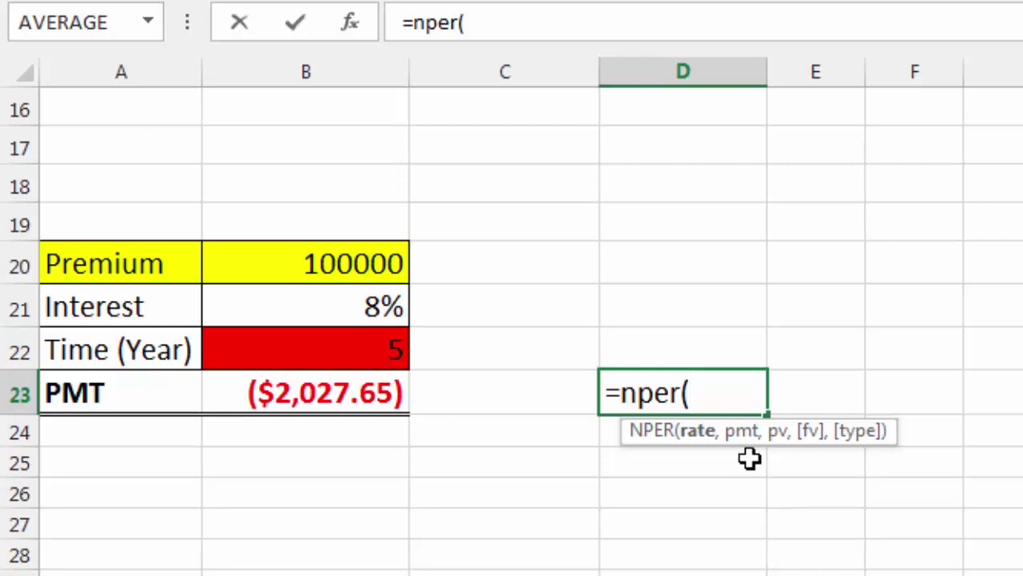
click(329, 302)
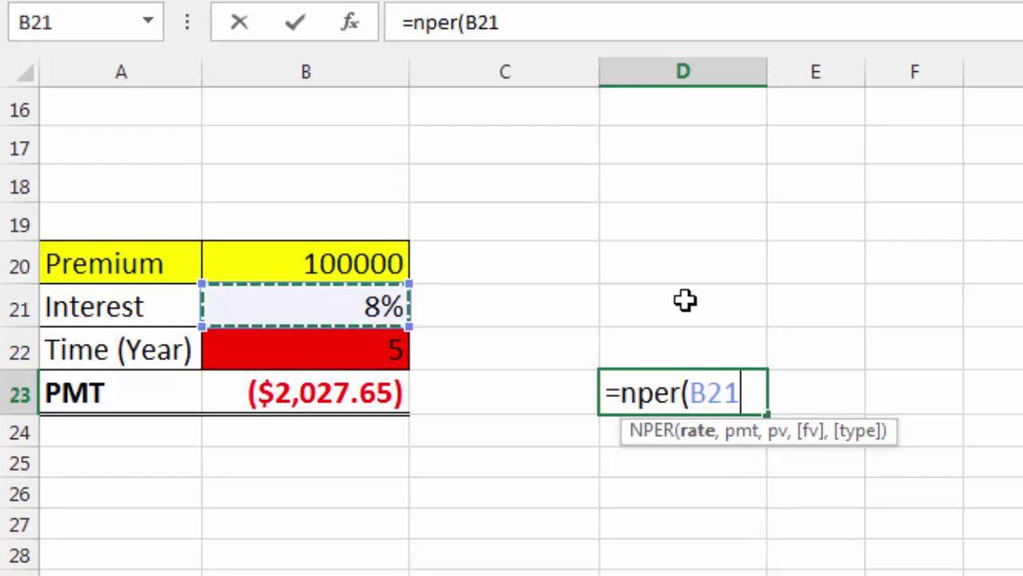
text(/12)
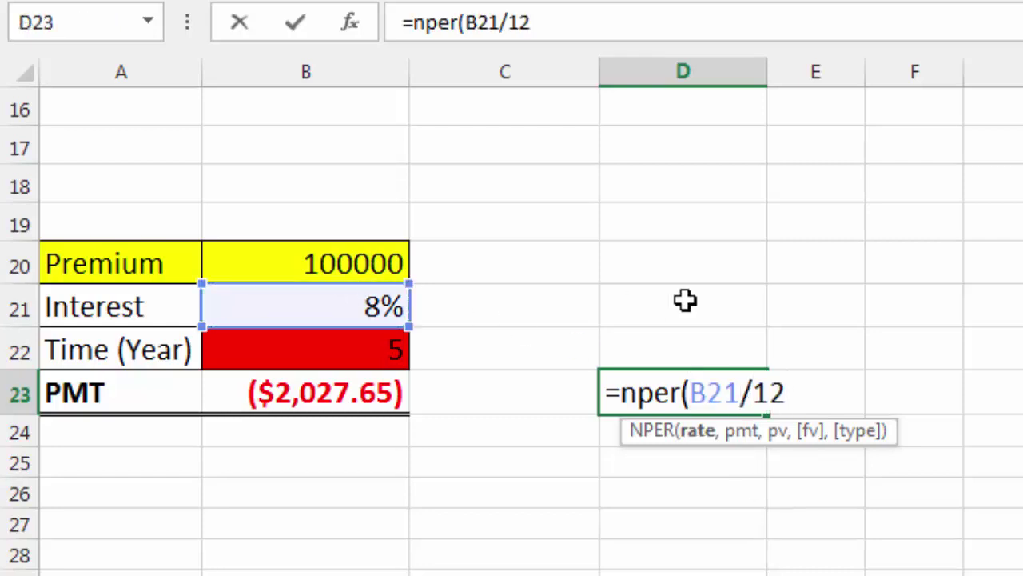
text(,)
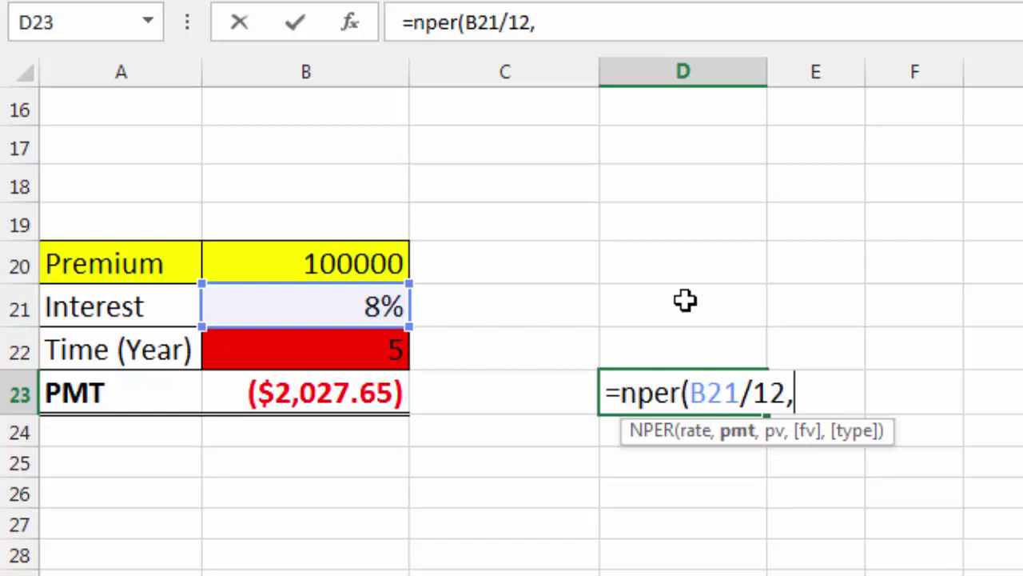
click(310, 391)
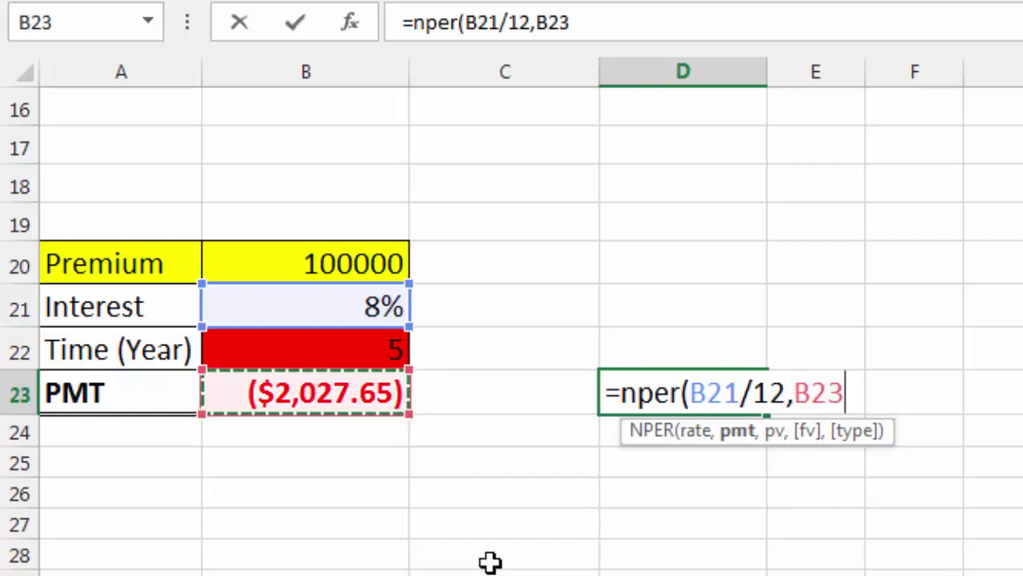
text(,)
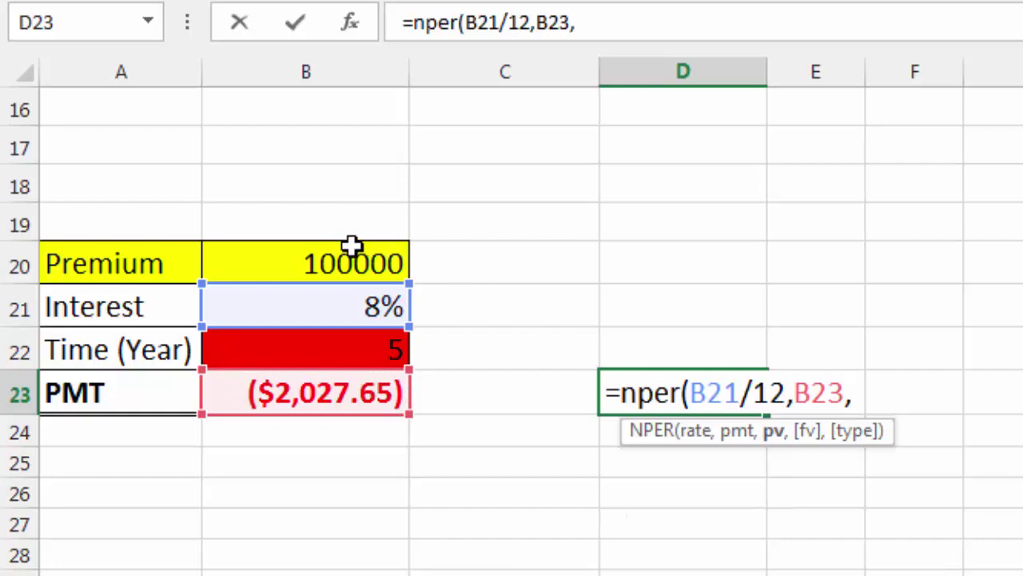
click(352, 246)
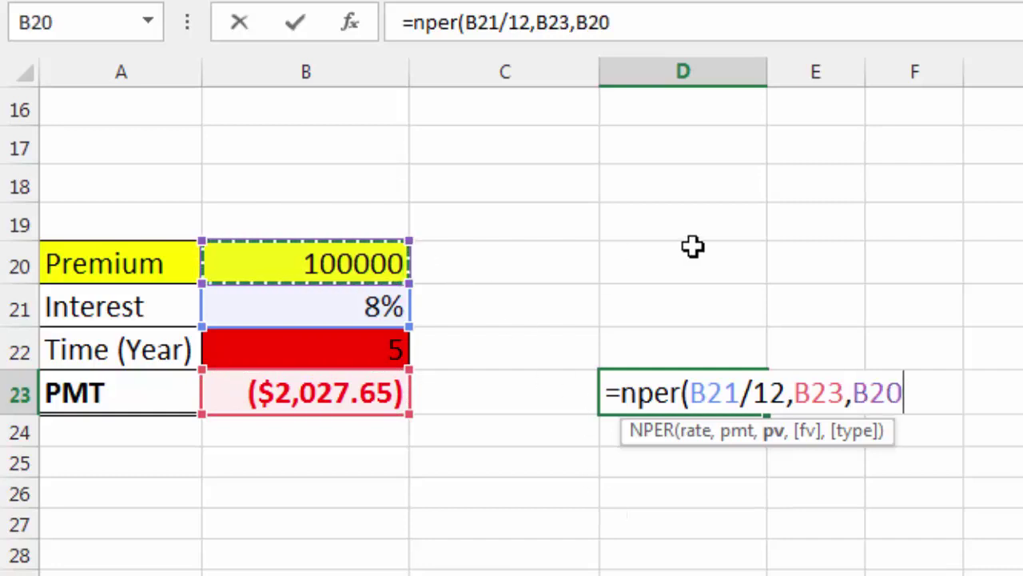
text())
key(Return)
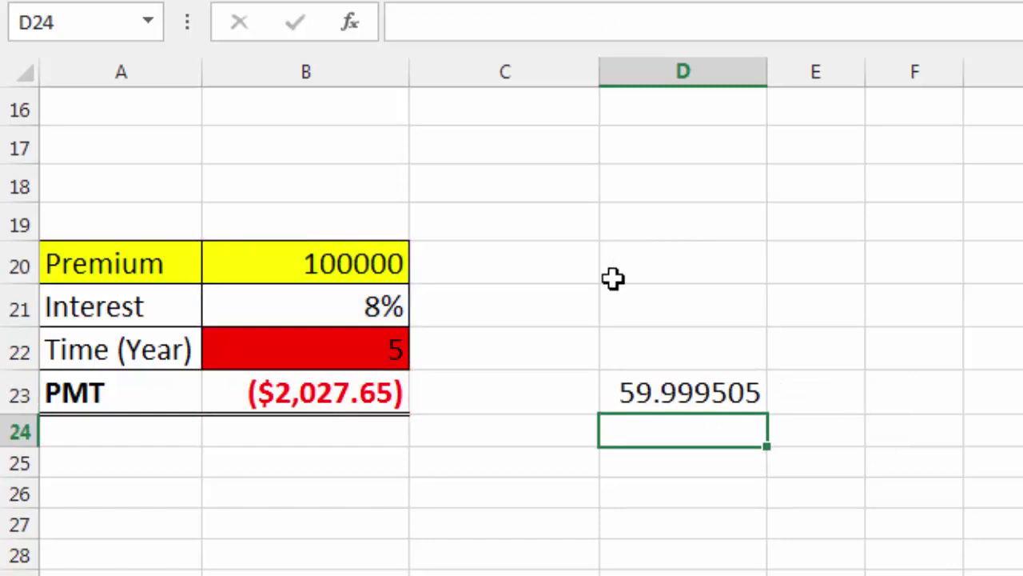
Remove the decimal places from D23 so the NPER result displays as 60.
click(704, 390)
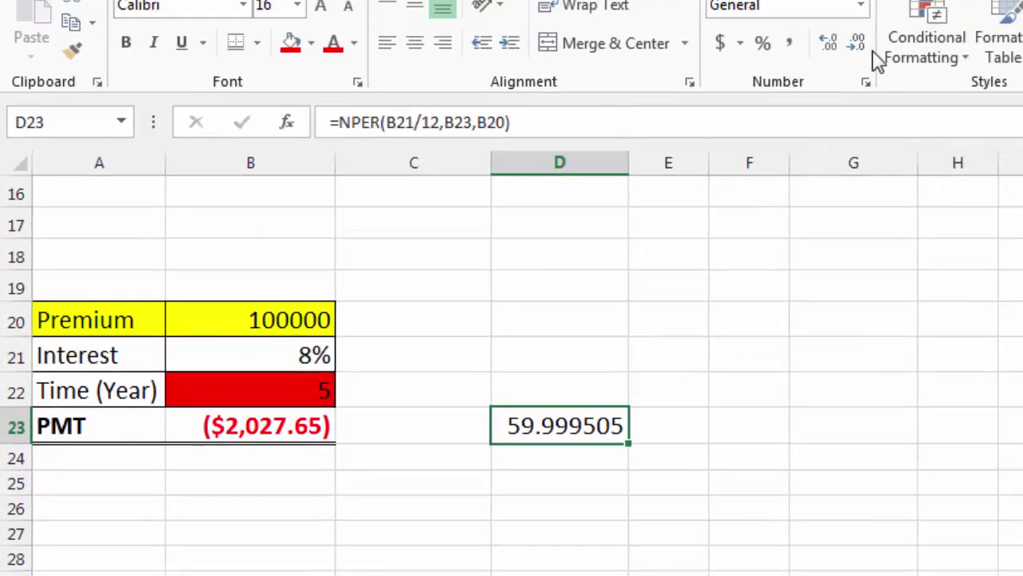
click(925, 11)
click(925, 11)
click(925, 11)
click(862, 52)
click(861, 52)
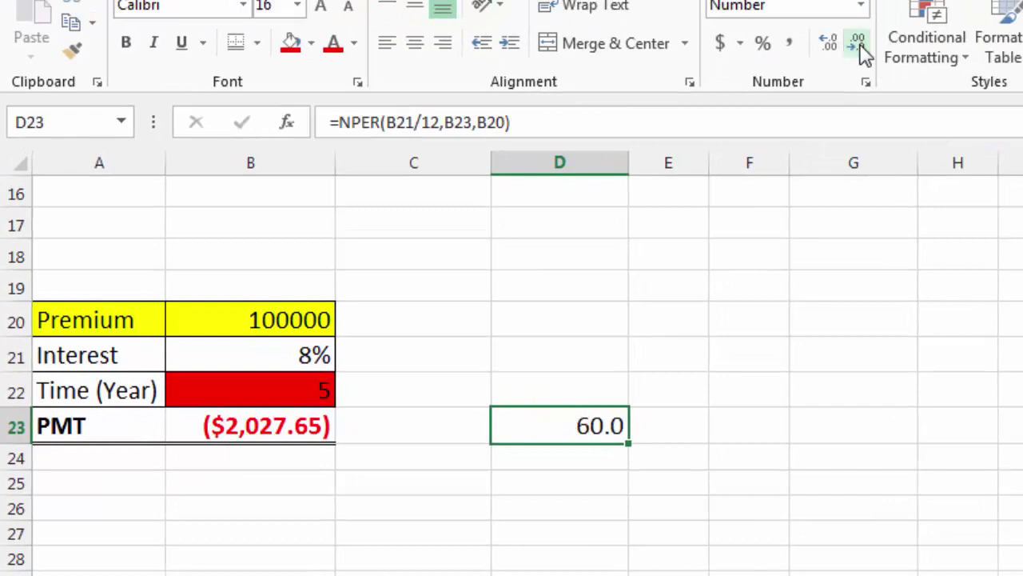
click(862, 52)
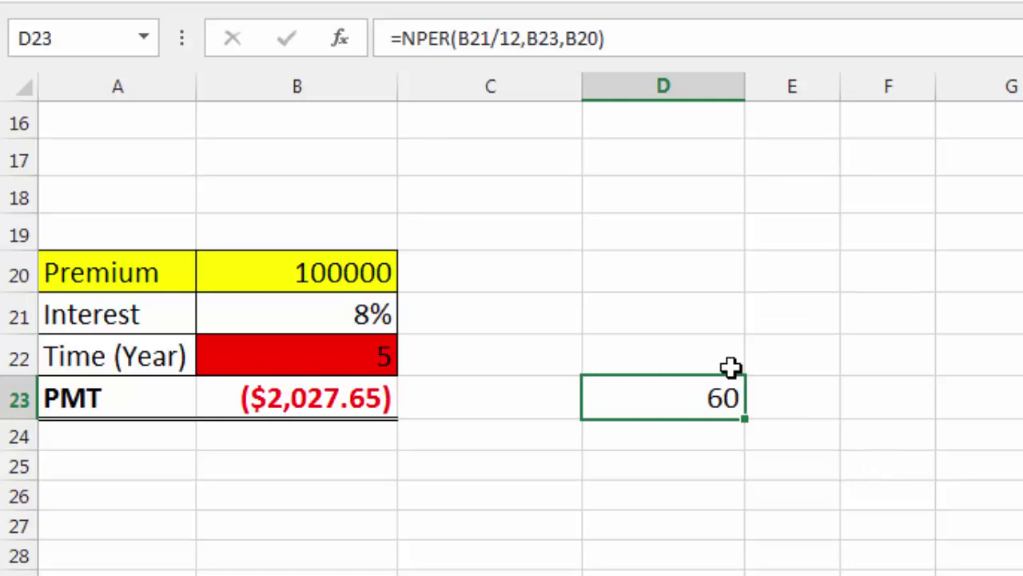
key(F2)
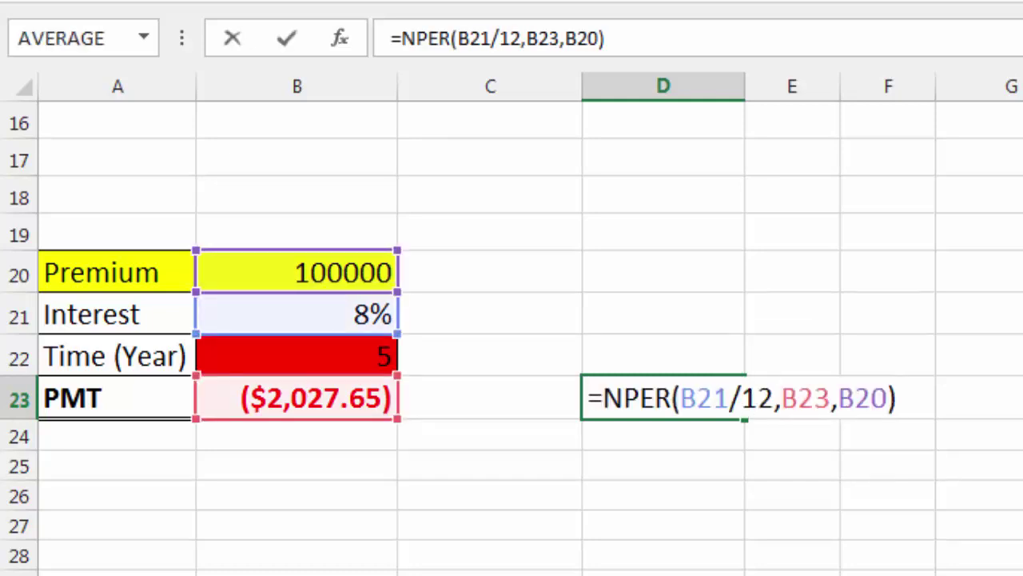
Append /12 to D23's NPER formula so the term reads 5 years.
text(/)
text(12)
key(Return)
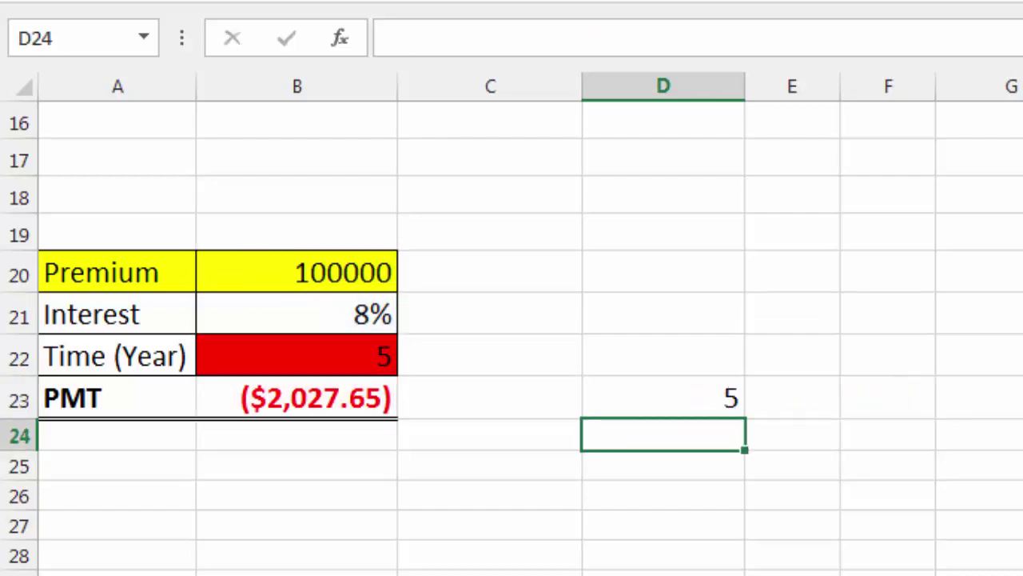
click(685, 400)
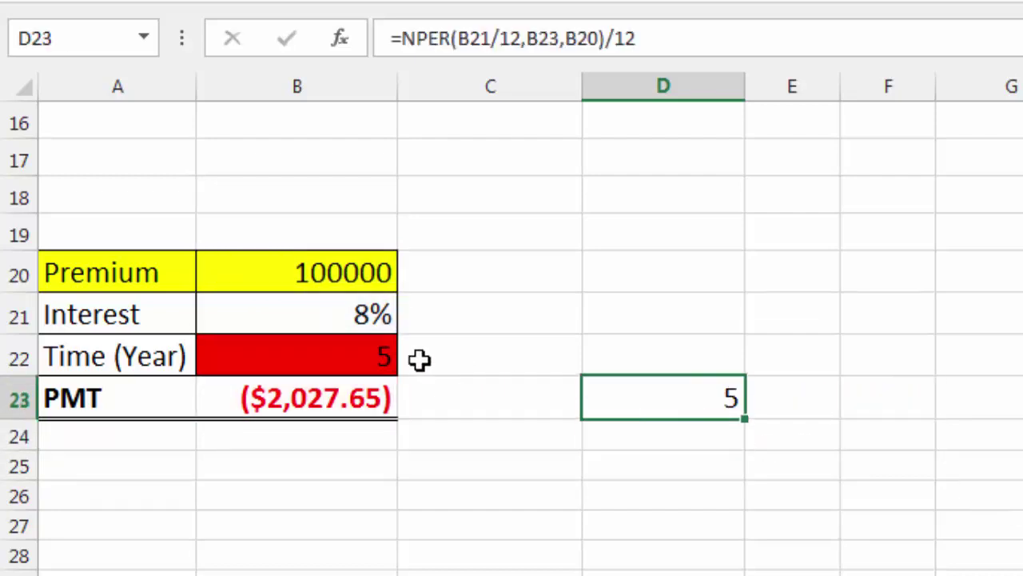
click(309, 347)
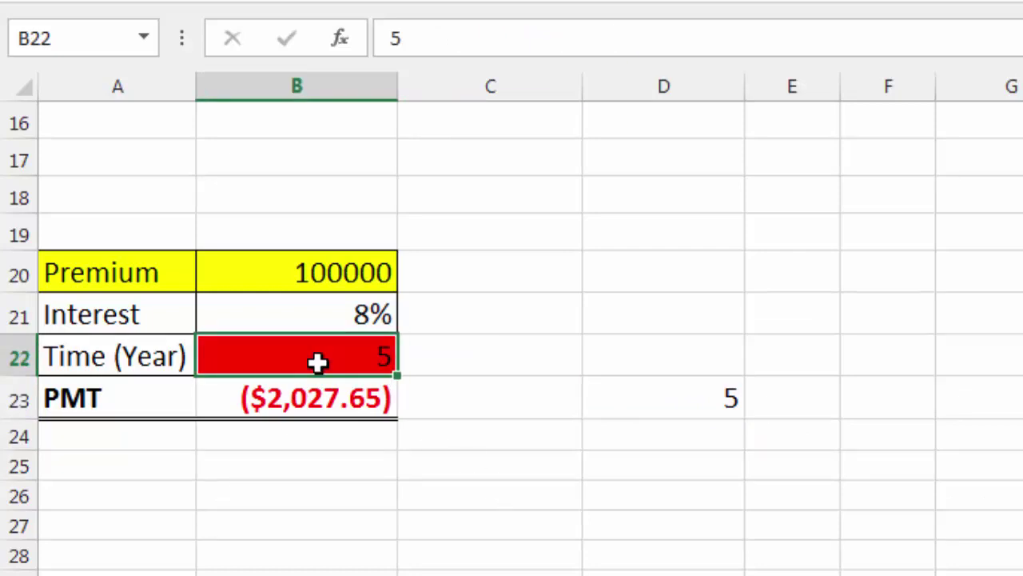
Change Time (Year) in B22 to 6, updating PMT to ($1,753.33) and D23 to 6.
text(6)
key(Return)
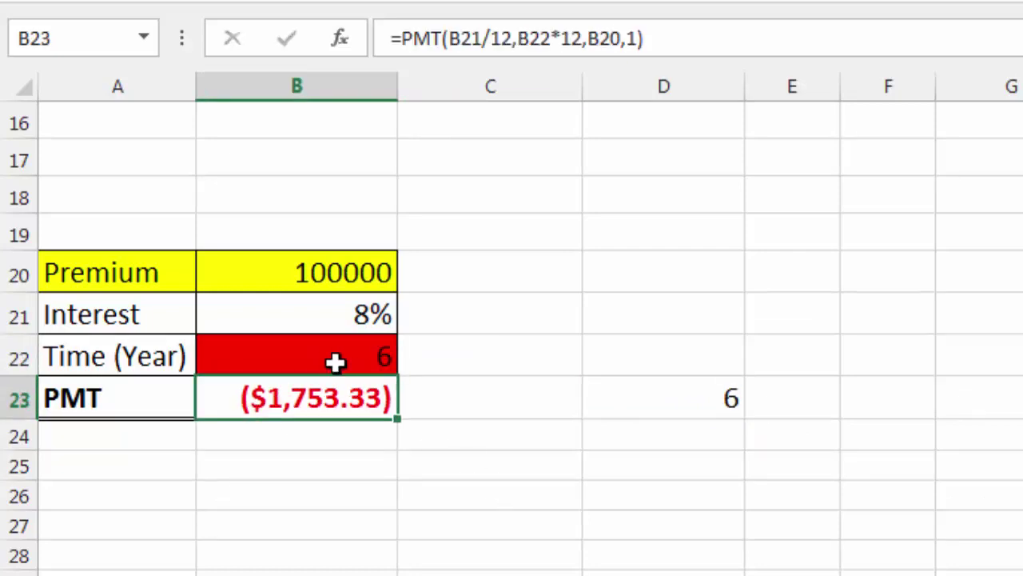
click(678, 393)
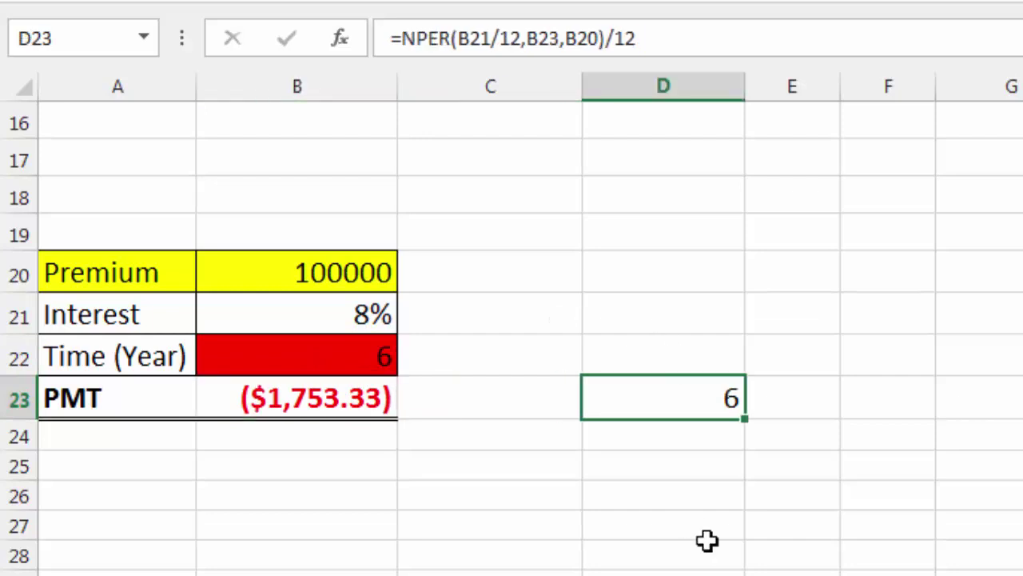